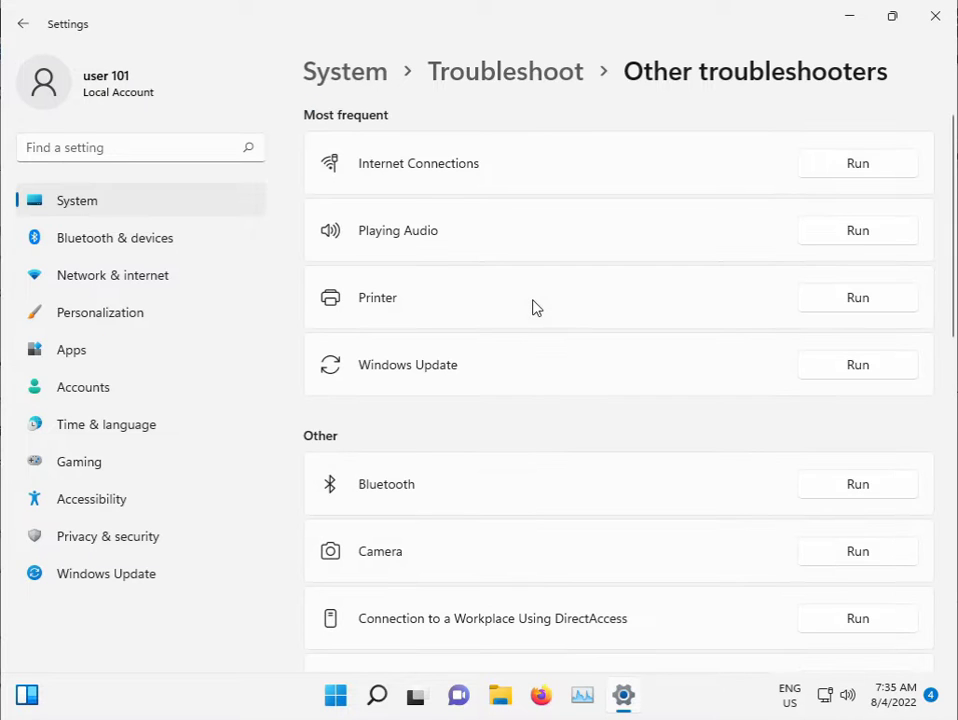
Step: Run the Windows Update troubleshooter from Other troubleshooters, then close Settings
left_click(830, 363)
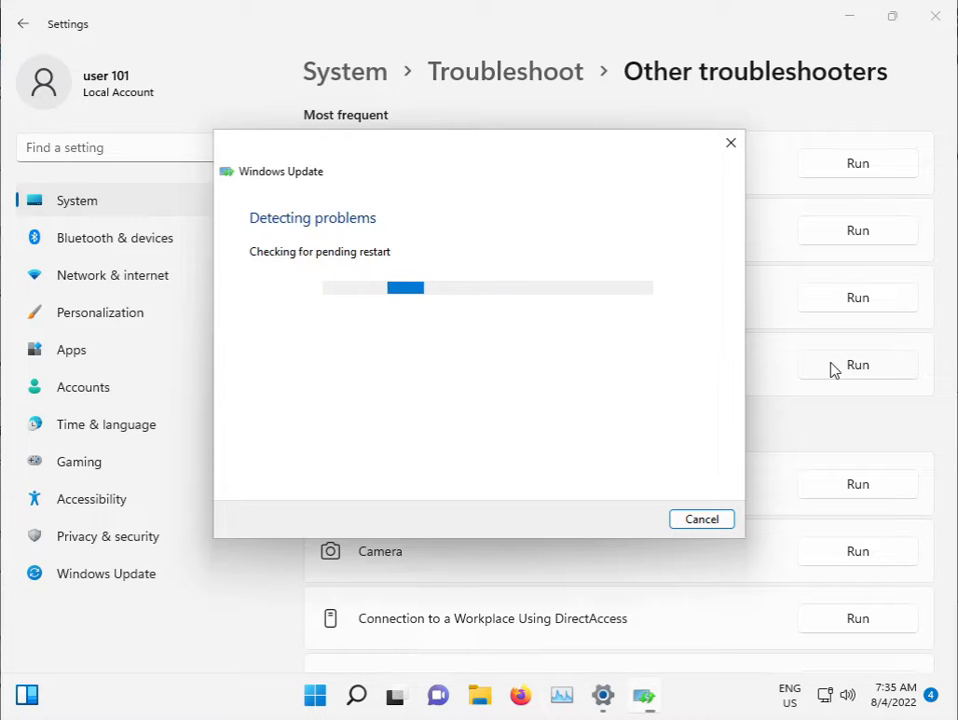
left_click(930, 22)
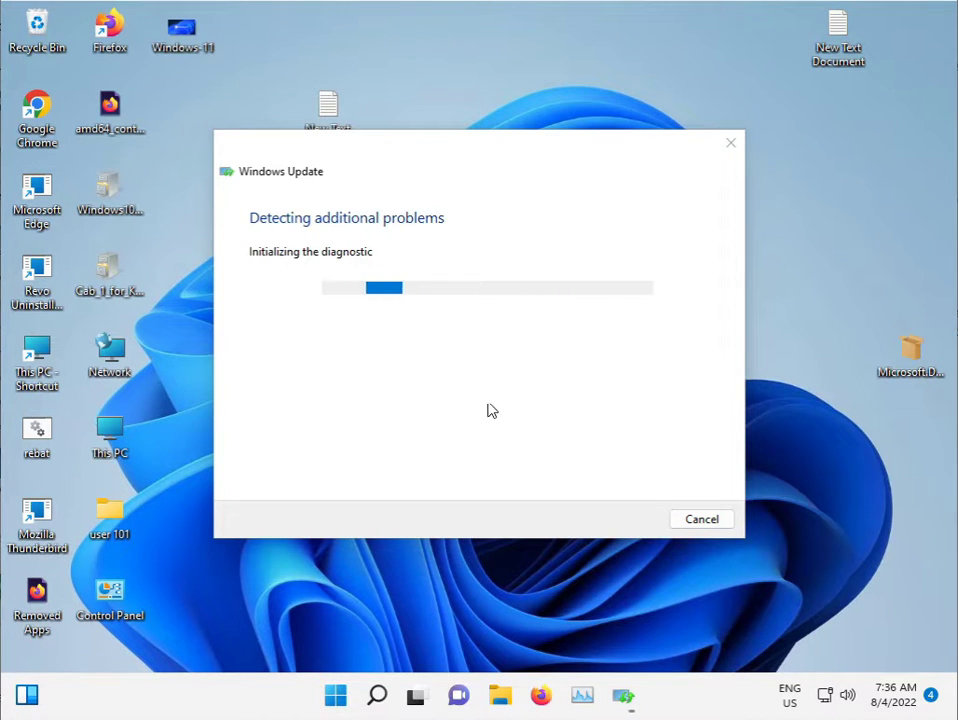
Step: Once troubleshooting finishes, search Start for 'cmd' to list Command Prompt
key("super+r")
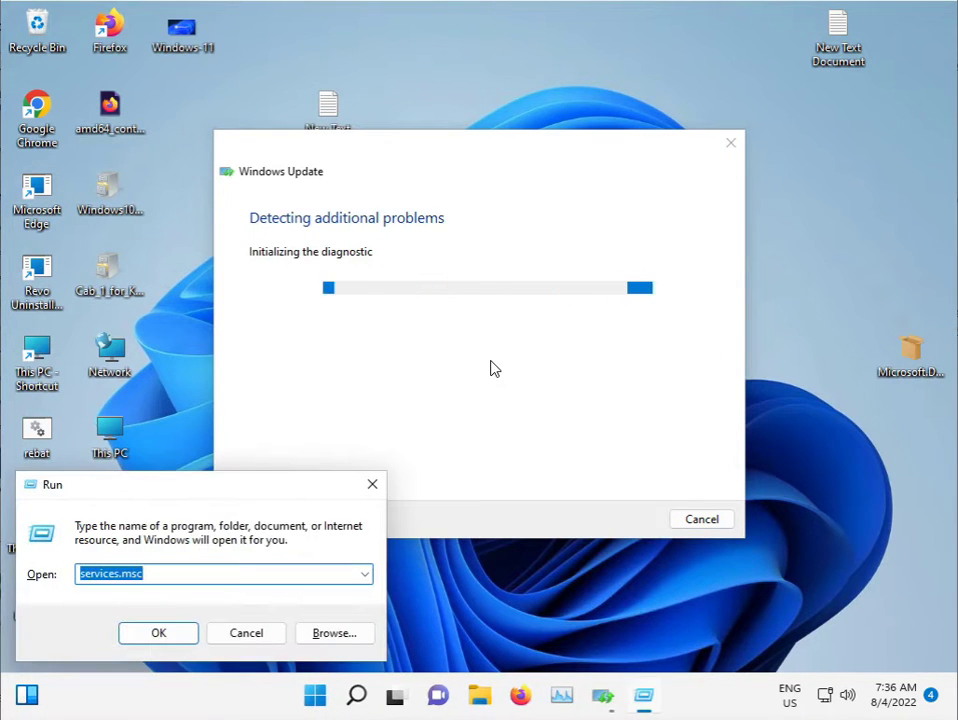
key("Escape")
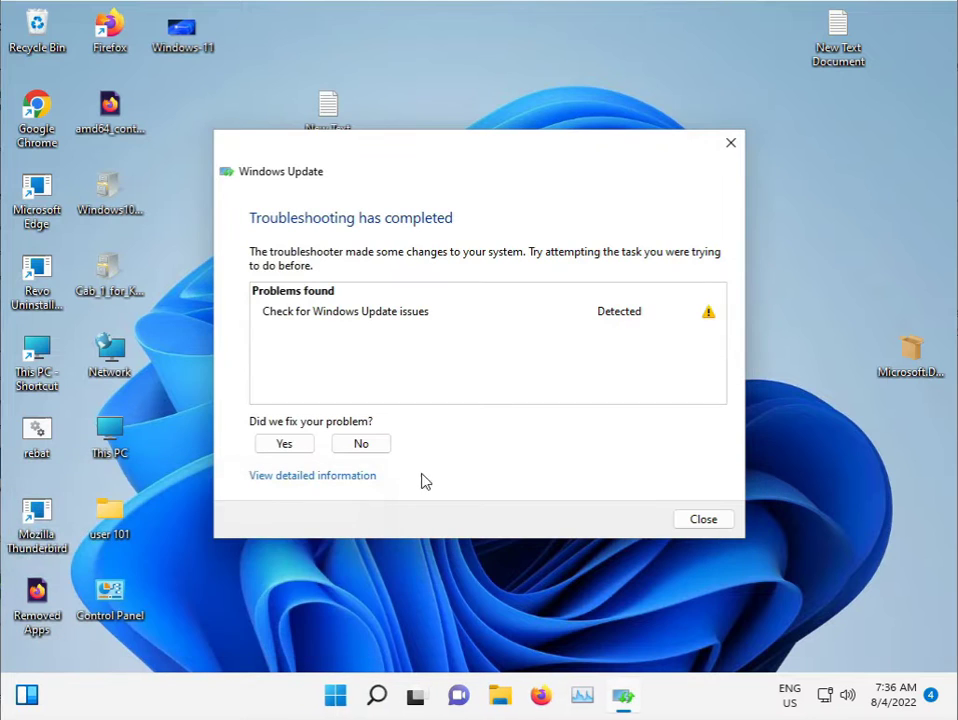
left_click(340, 695)
type("cmd")
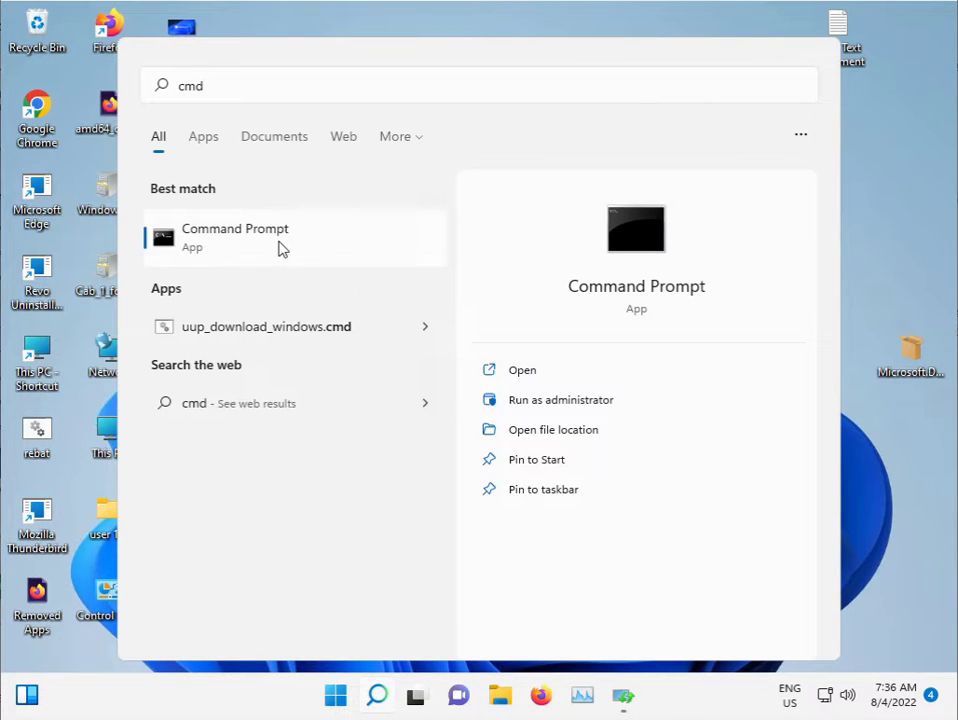
Step: Launch Command Prompt as administrator and approve the elevation prompt
right_click(278, 248)
left_click(376, 268)
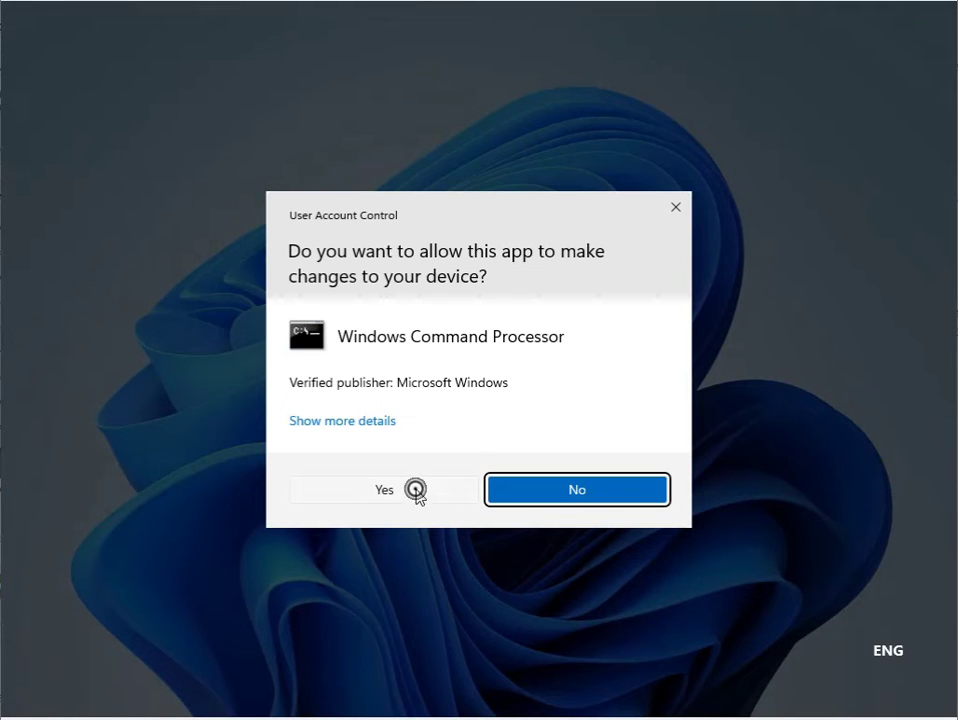
left_click(381, 495)
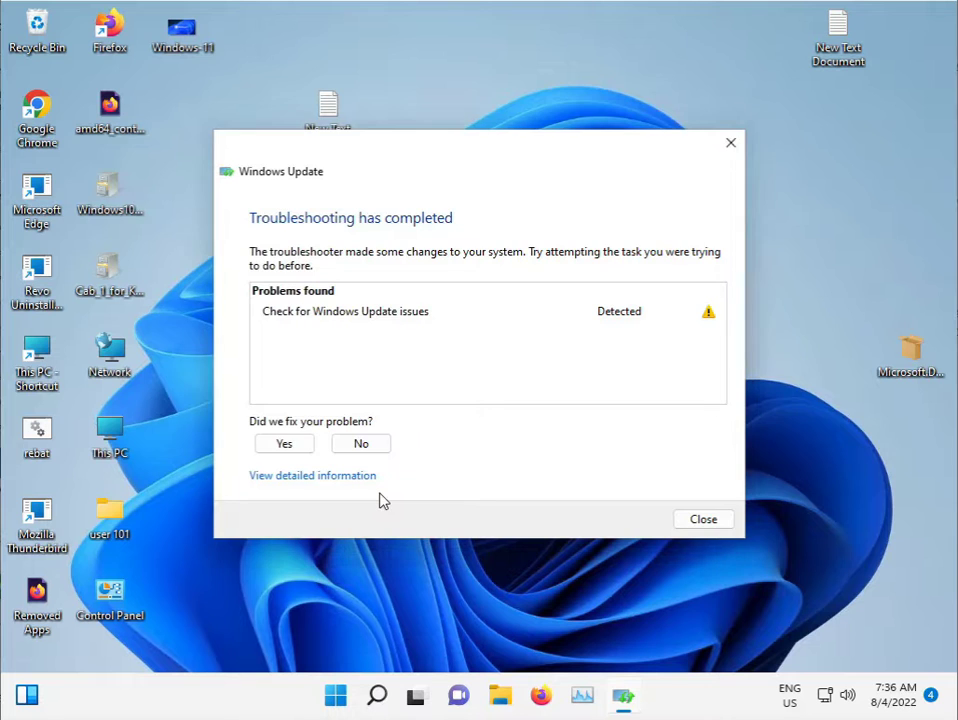
Step: Close the finished Windows Update troubleshooter and ready the admin console for typing
mouse_move(600, 690)
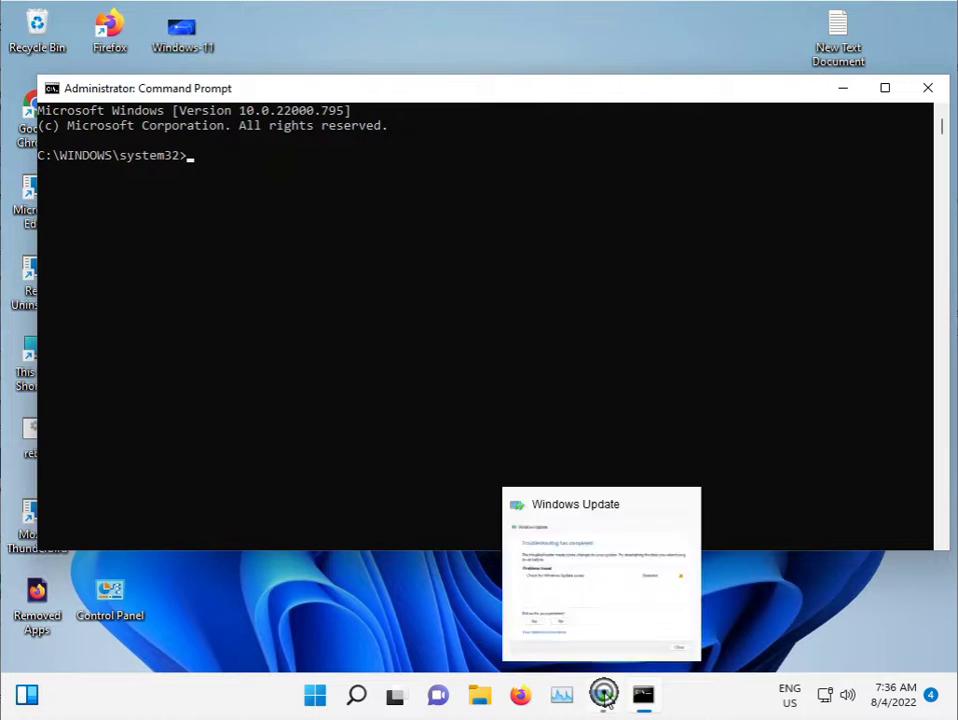
left_click(583, 613)
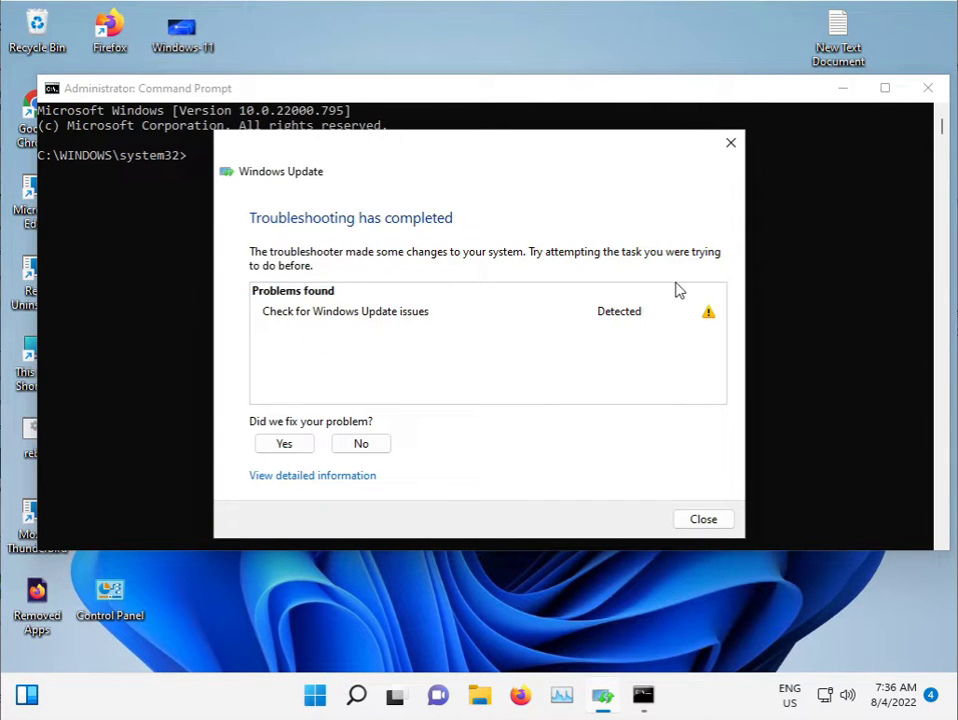
left_click(731, 143)
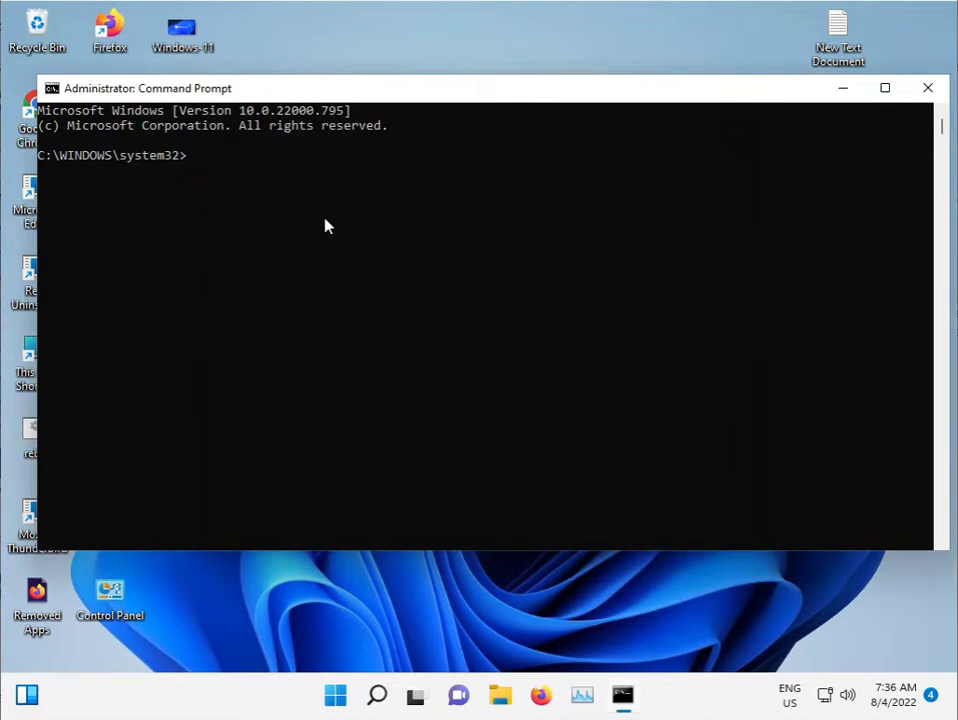
left_click(200, 155)
left_click(191, 156)
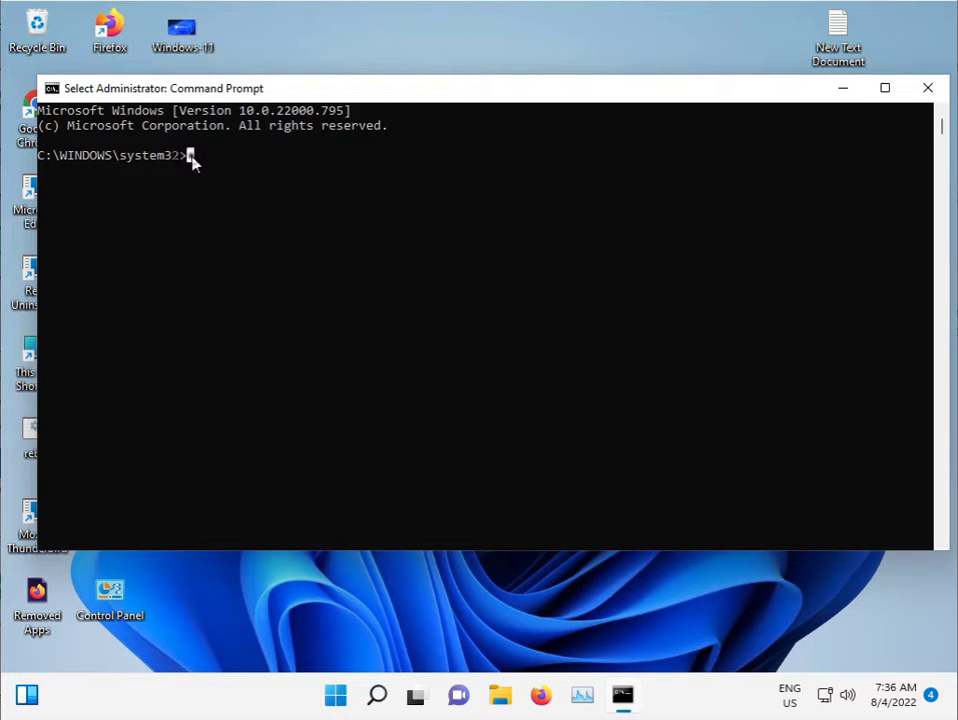
right_click(192, 158)
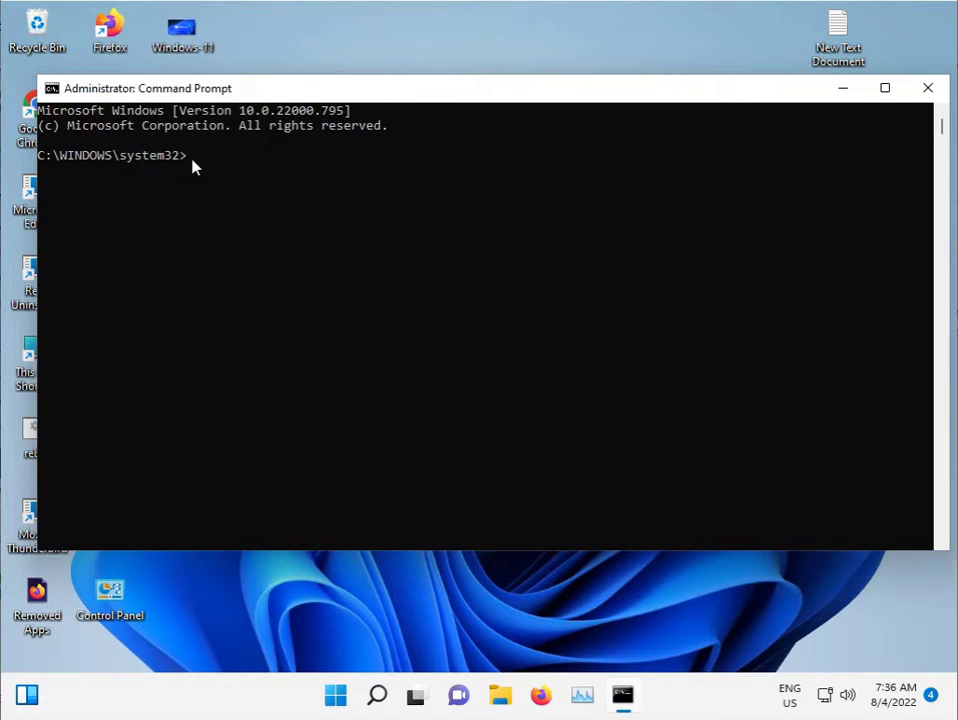
Step: Run sfc /scannow in the admin console and minimize it while verification runs
type("sfc /scannow")
key("Return")
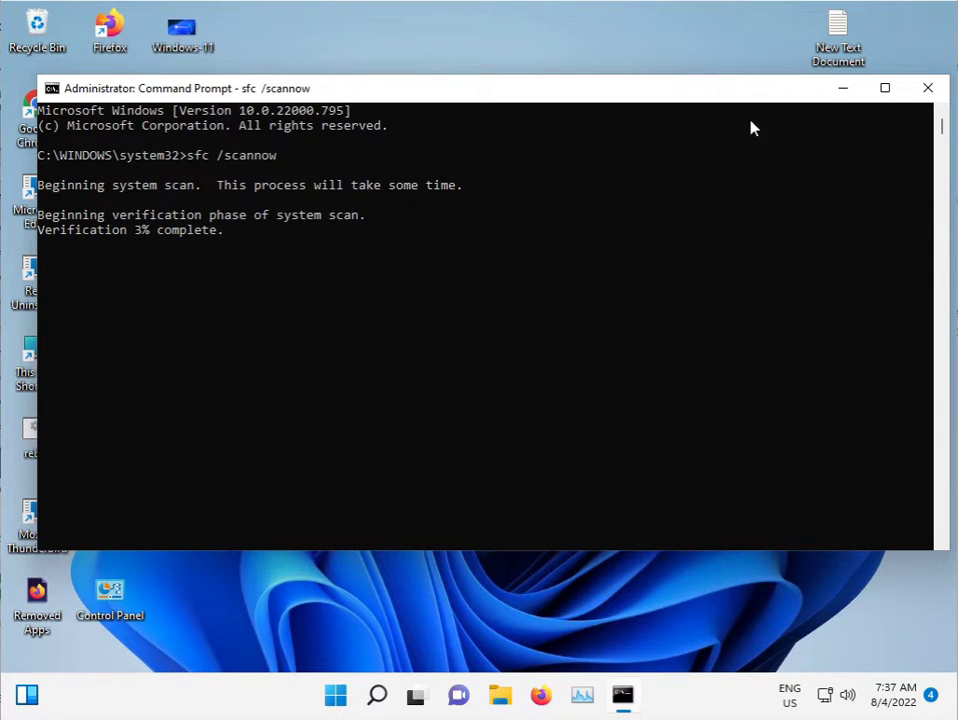
left_click(838, 90)
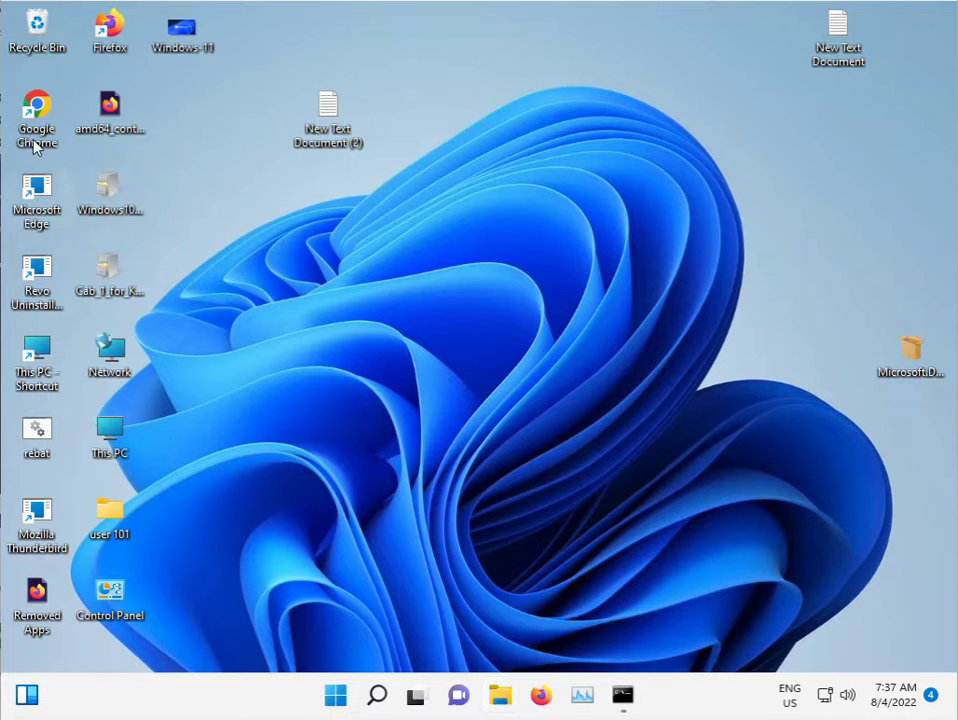
Step: In Chrome, search '.net framework repair tool offline' and open Microsoft's Repair Tool support article
double_click(40, 104)
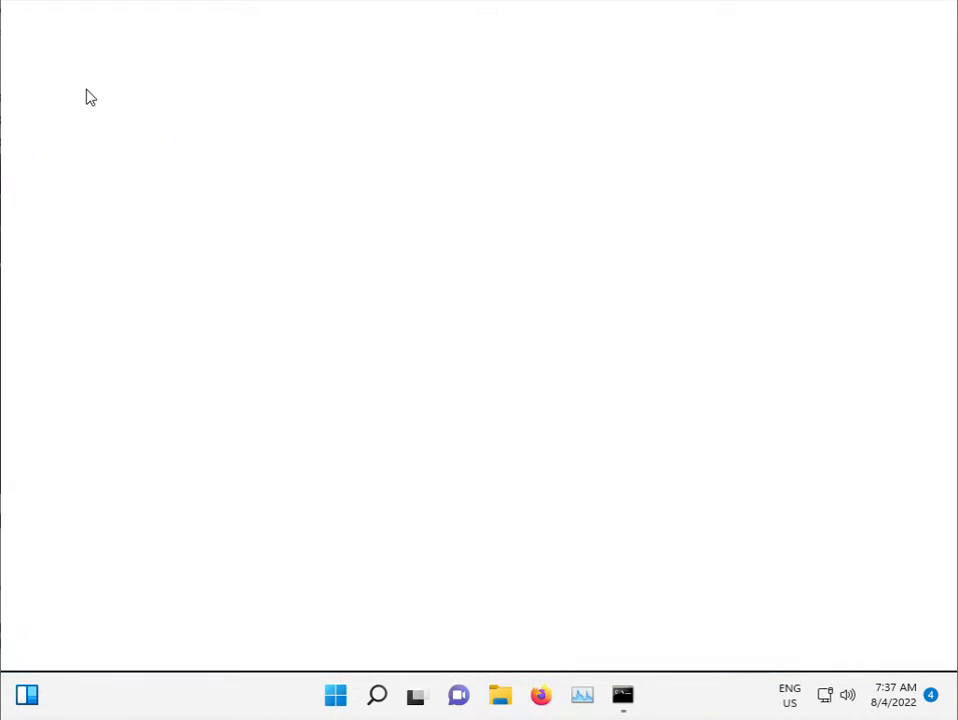
left_click(940, 77)
left_click(404, 48)
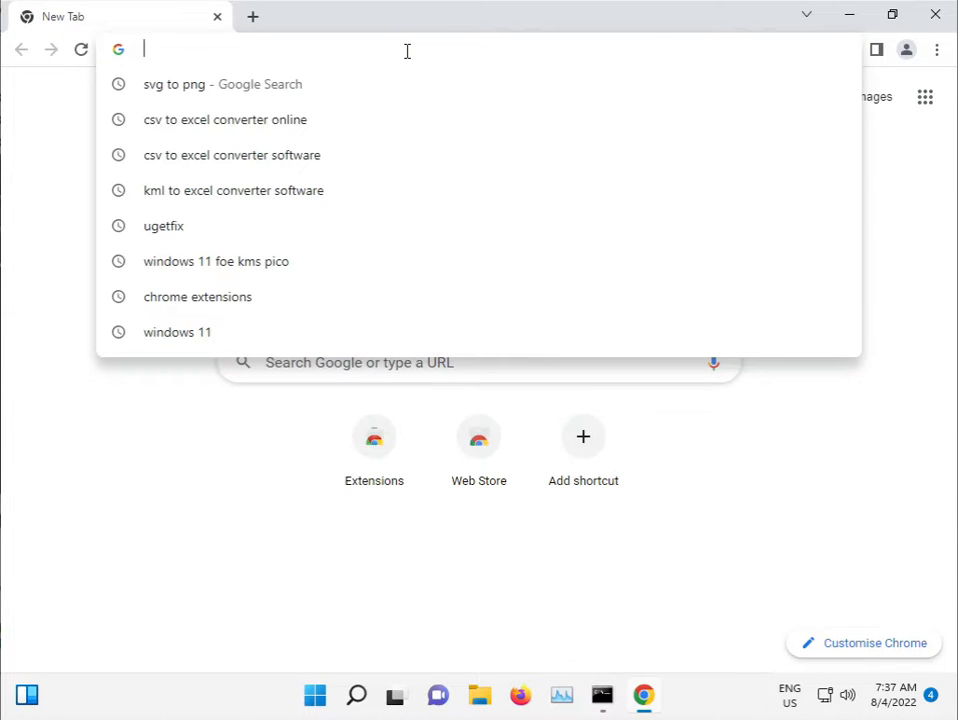
type(".net")
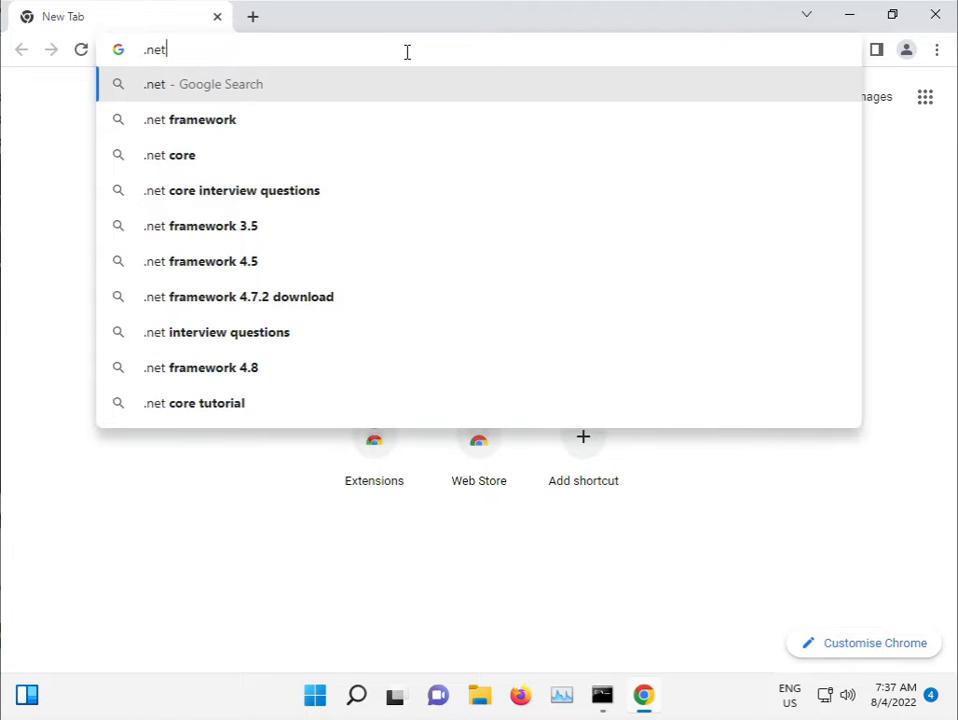
key("Down")
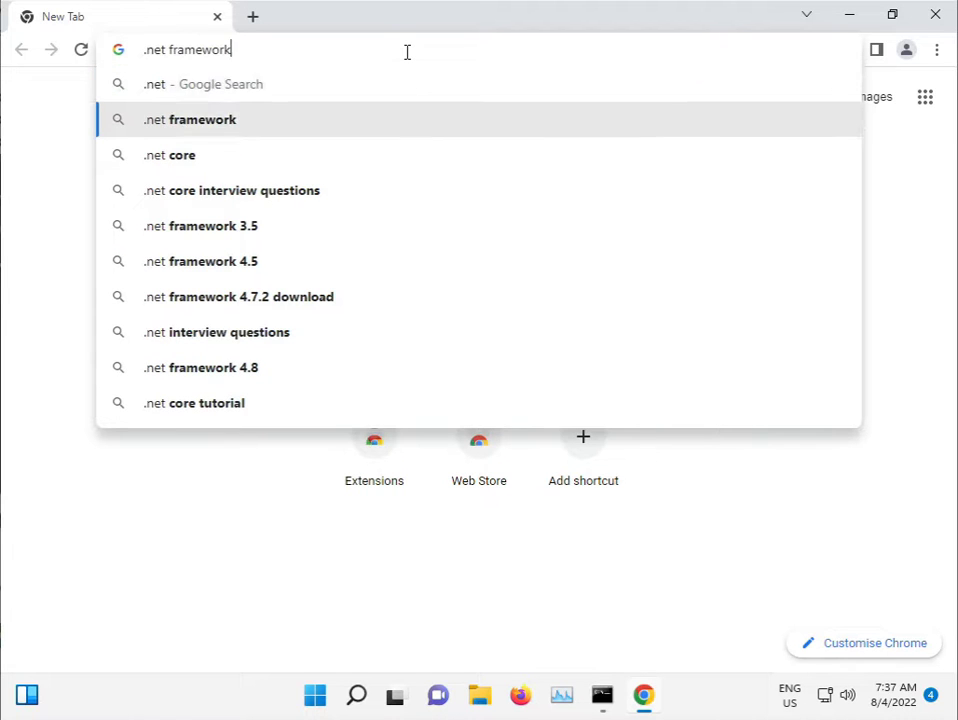
type("repai")
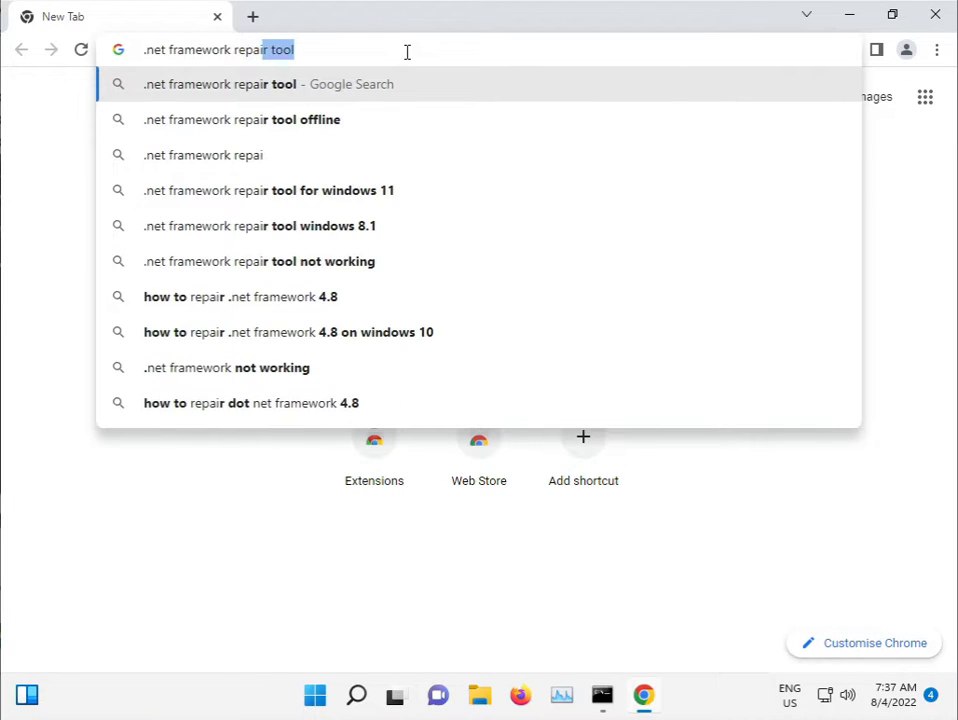
key("Down")
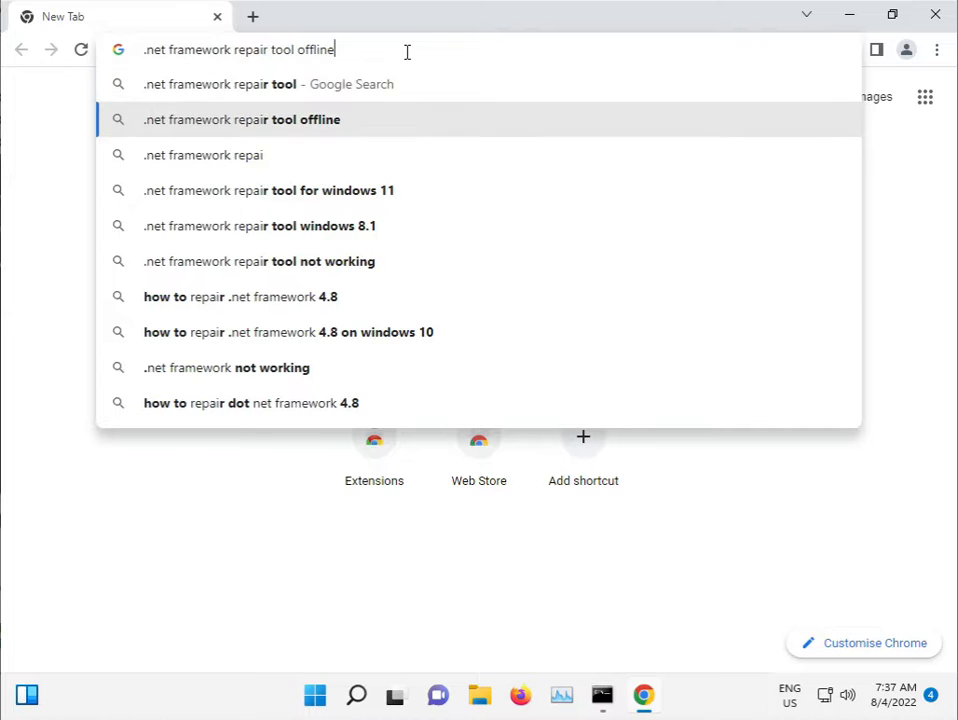
key("Return")
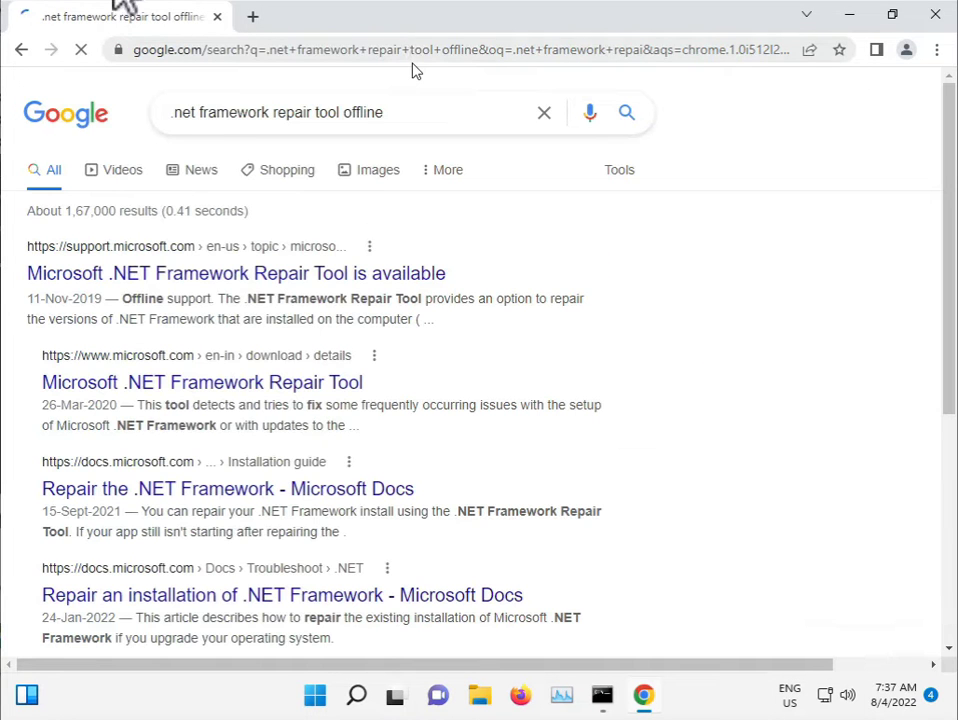
left_click(172, 260)
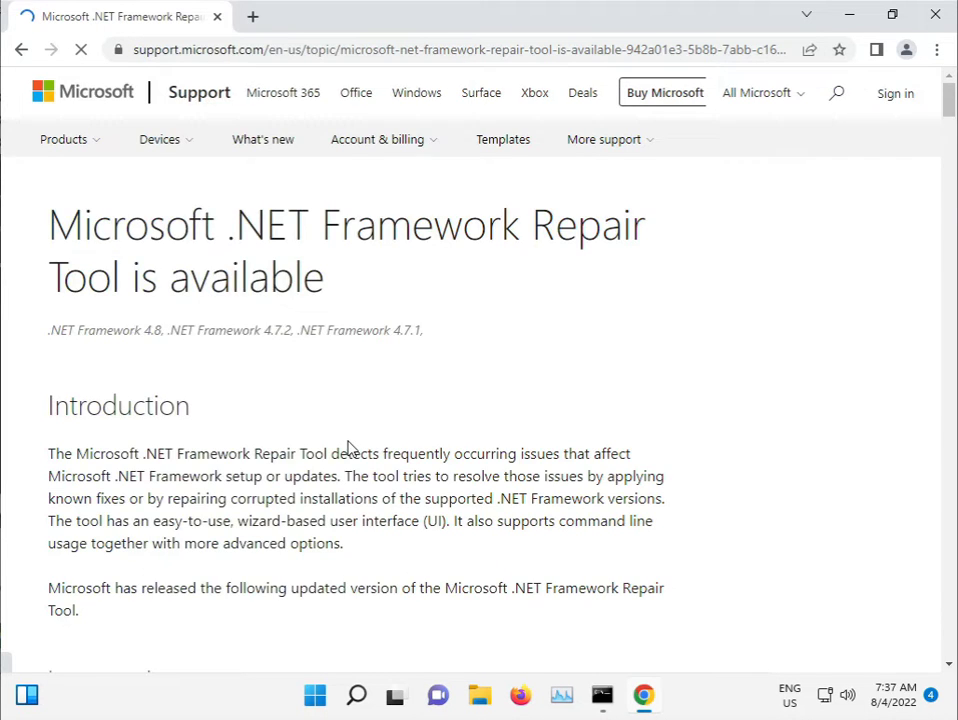
Step: Scroll to the article's Microsoft .NET Framework Repair Tool link and download netfxrepairtool.exe
scroll(355, 450, "down", 2)
scroll(360, 453, "down", 7)
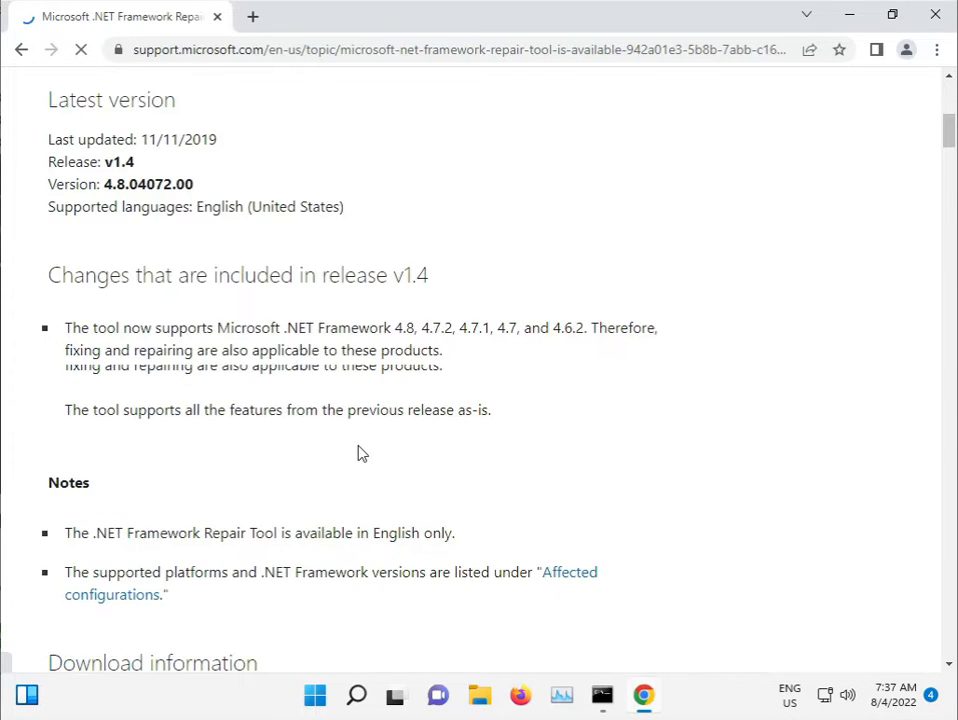
scroll(360, 453, "down", 3)
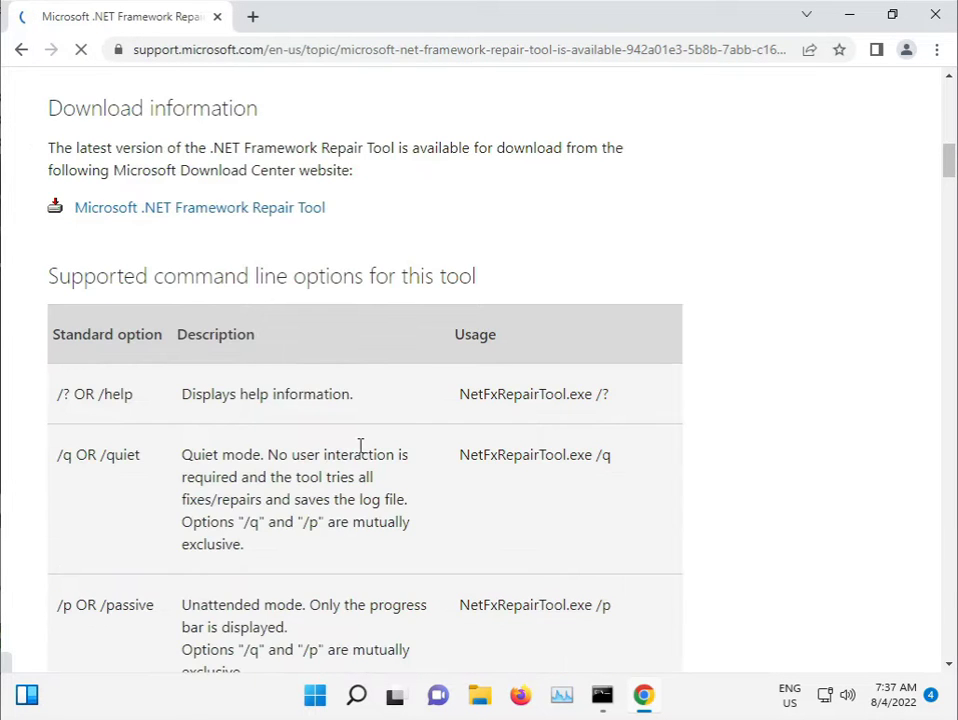
scroll(360, 445, "down", 8)
scroll(362, 447, "down", 10)
scroll(366, 453, "down", 5)
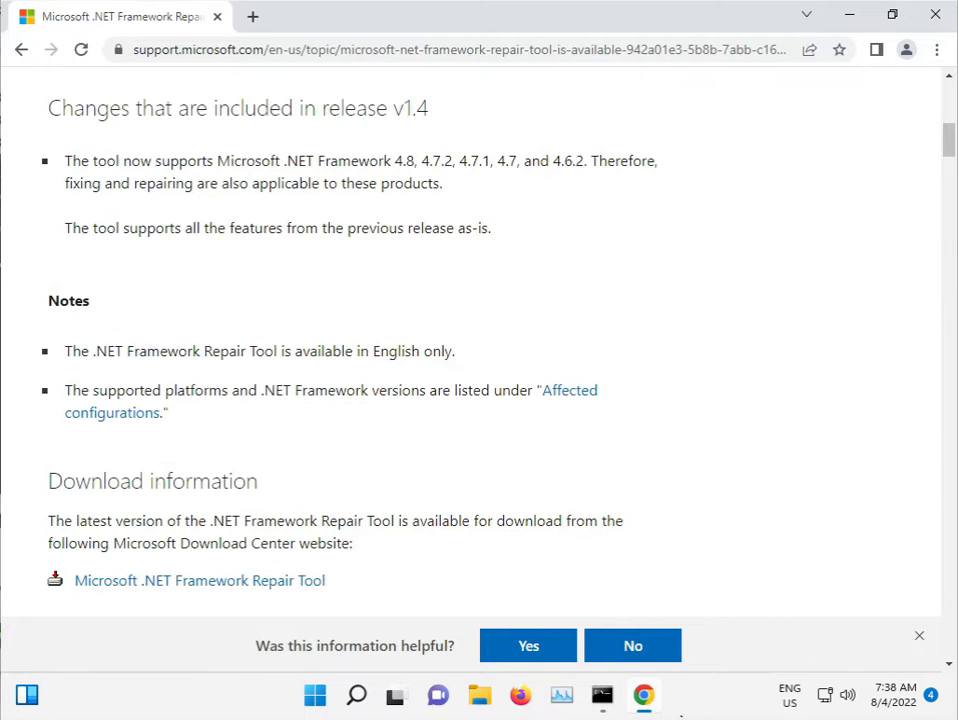
left_click(96, 581)
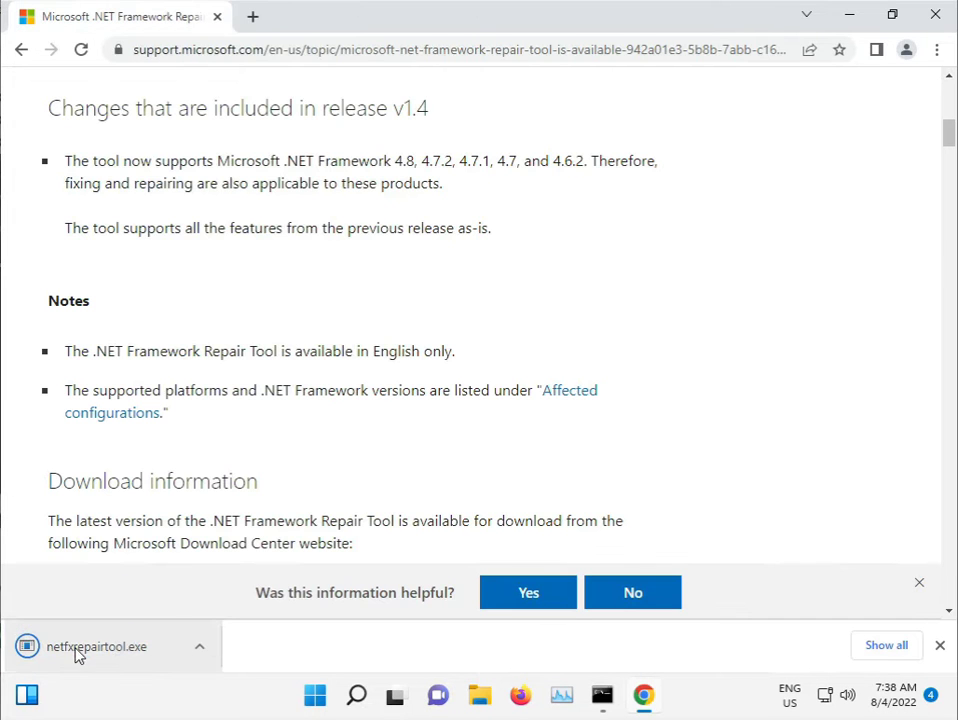
left_click(197, 647)
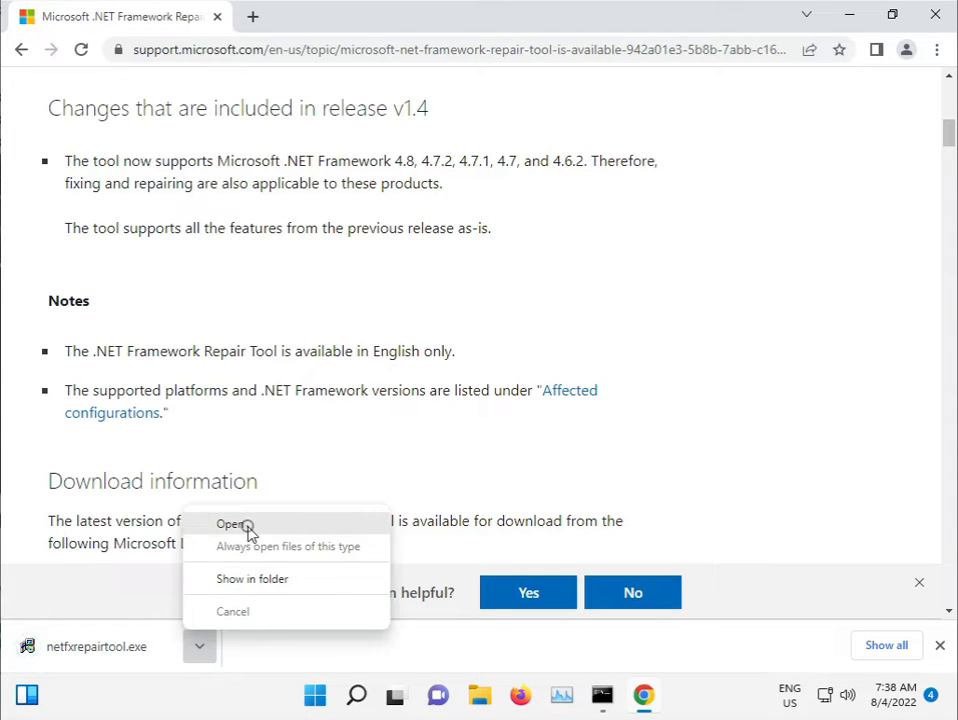
Step: Run netfxrepairtool.exe as admin, accept the license, apply the recommended changes, and close it
left_click(248, 529)
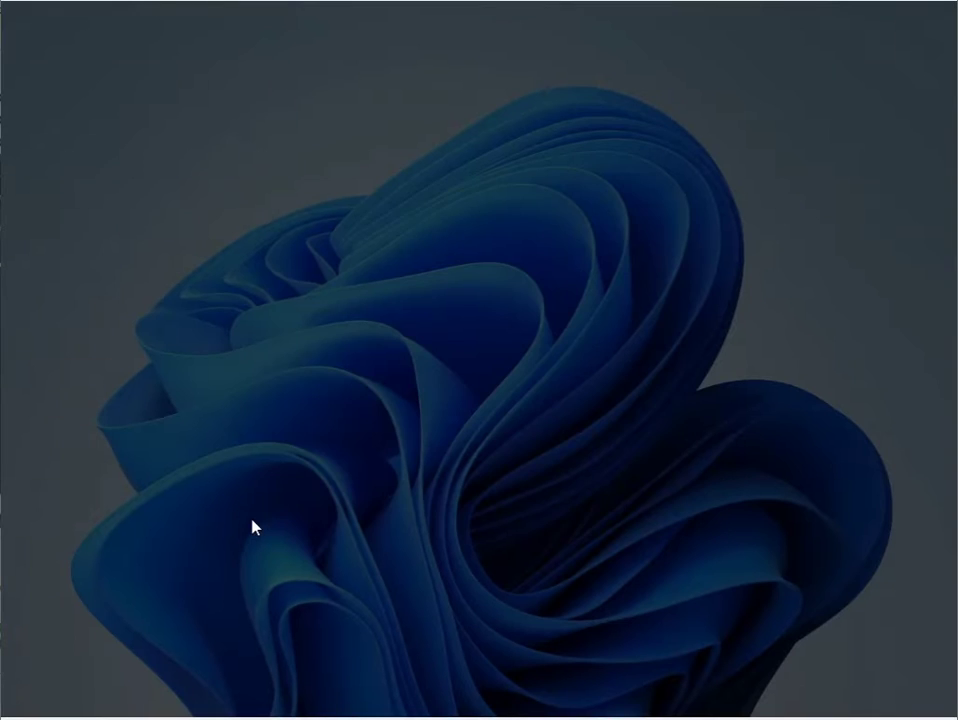
left_click(386, 497)
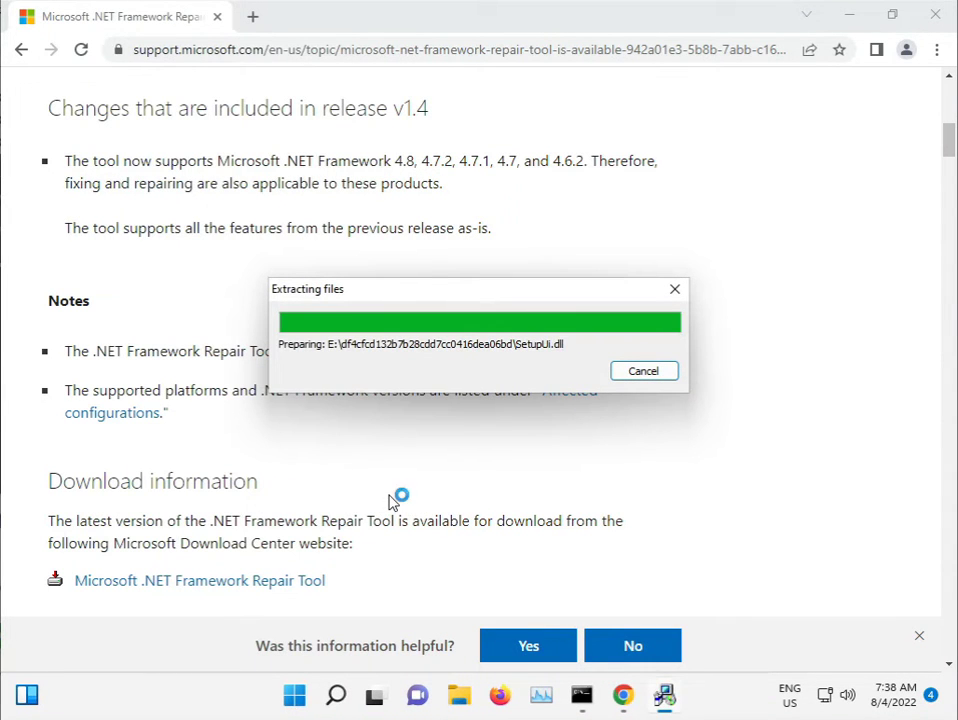
left_click(372, 485)
left_click(554, 546)
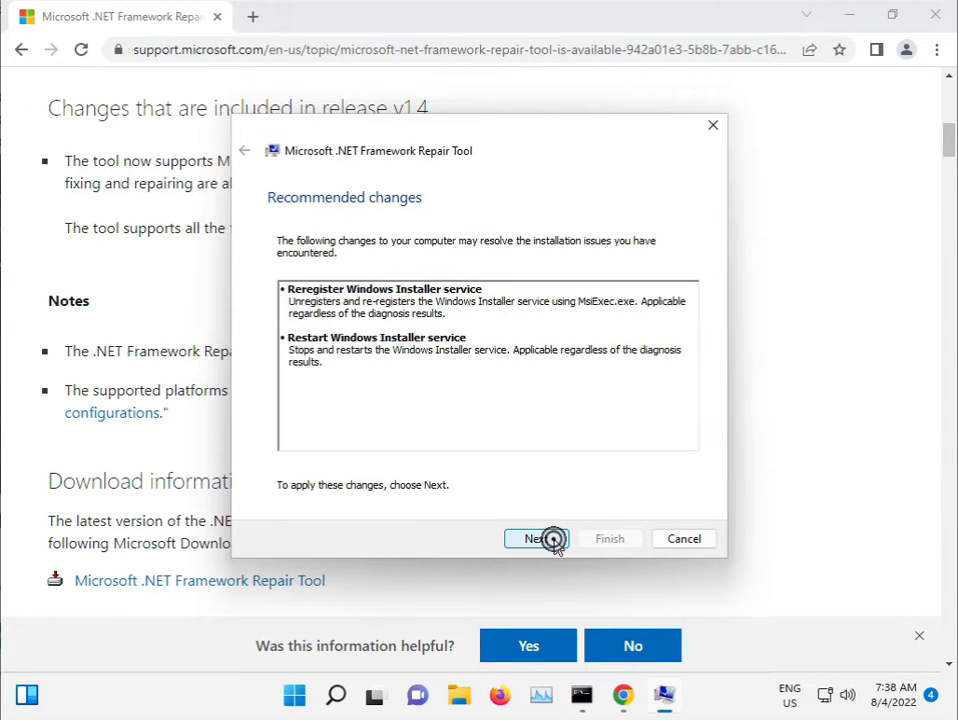
left_click(555, 544)
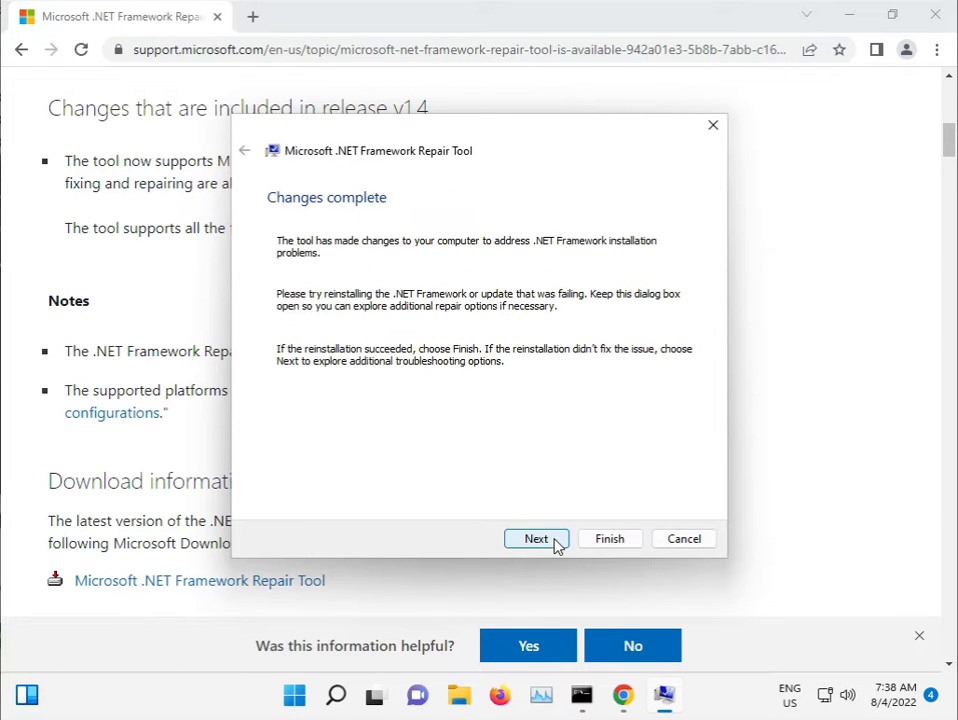
left_click(543, 540)
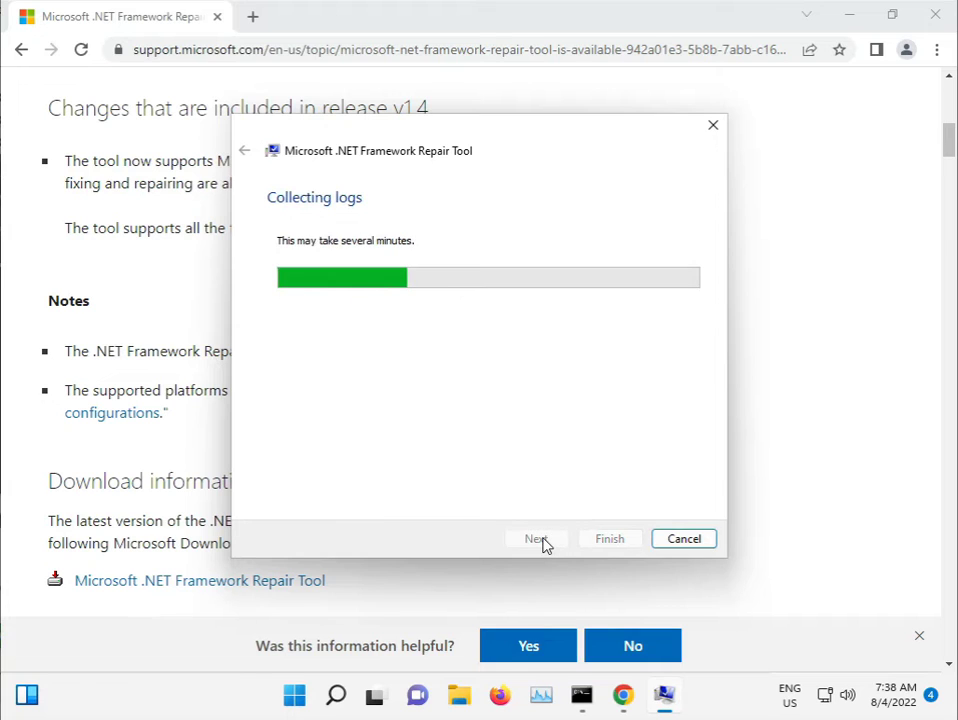
left_click(594, 540)
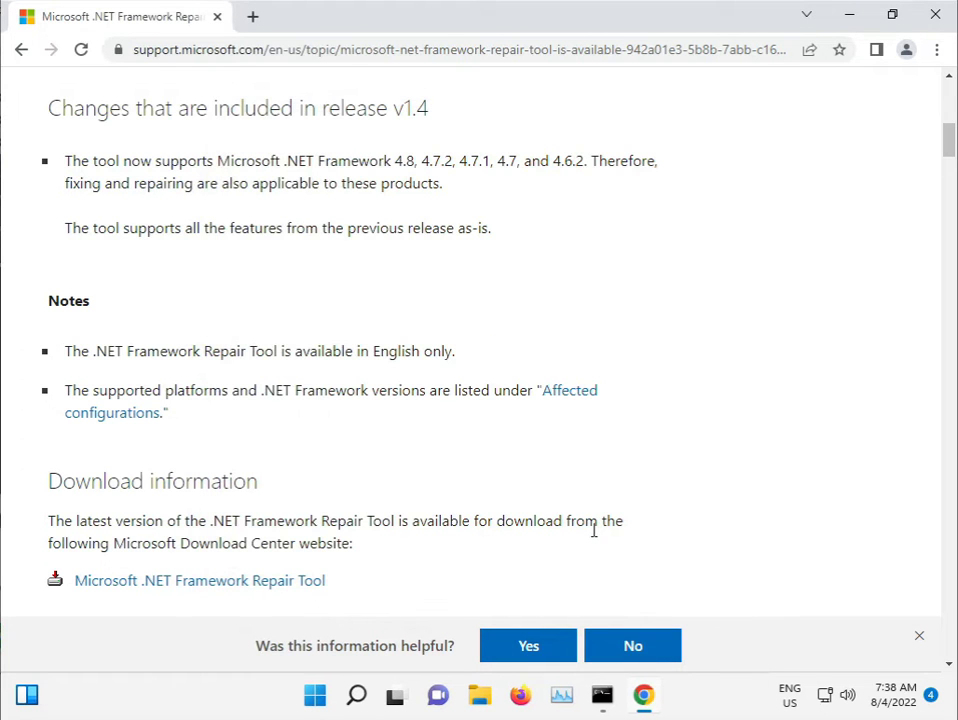
Step: Minimize Chrome to the desktop and open and close the Start menu
left_click(851, 15)
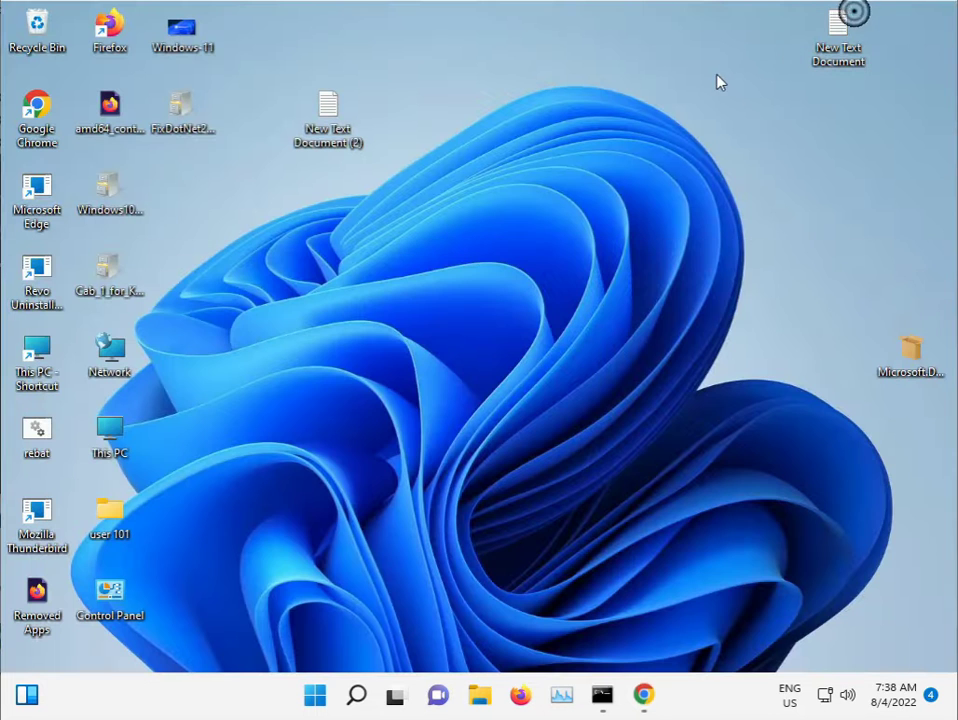
left_click(317, 700)
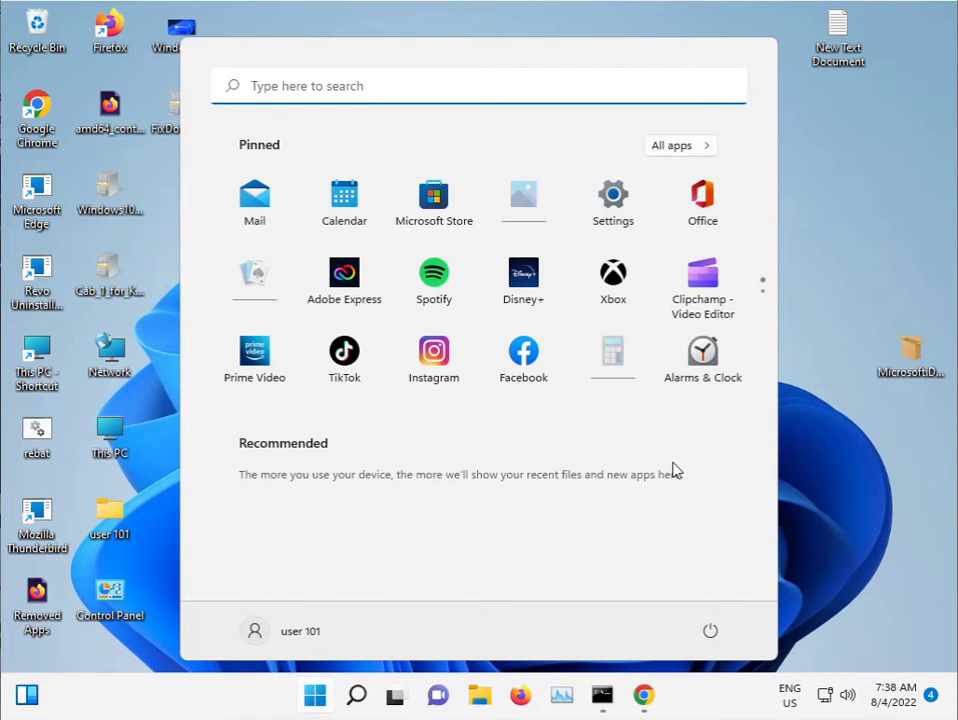
left_click(782, 453)
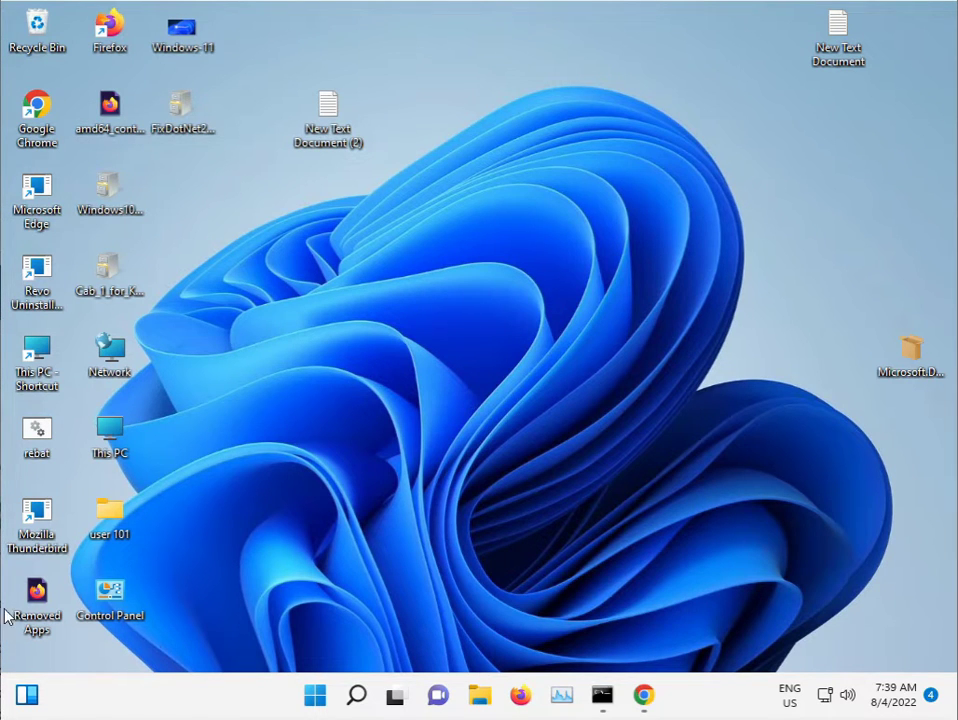
left_click(314, 697)
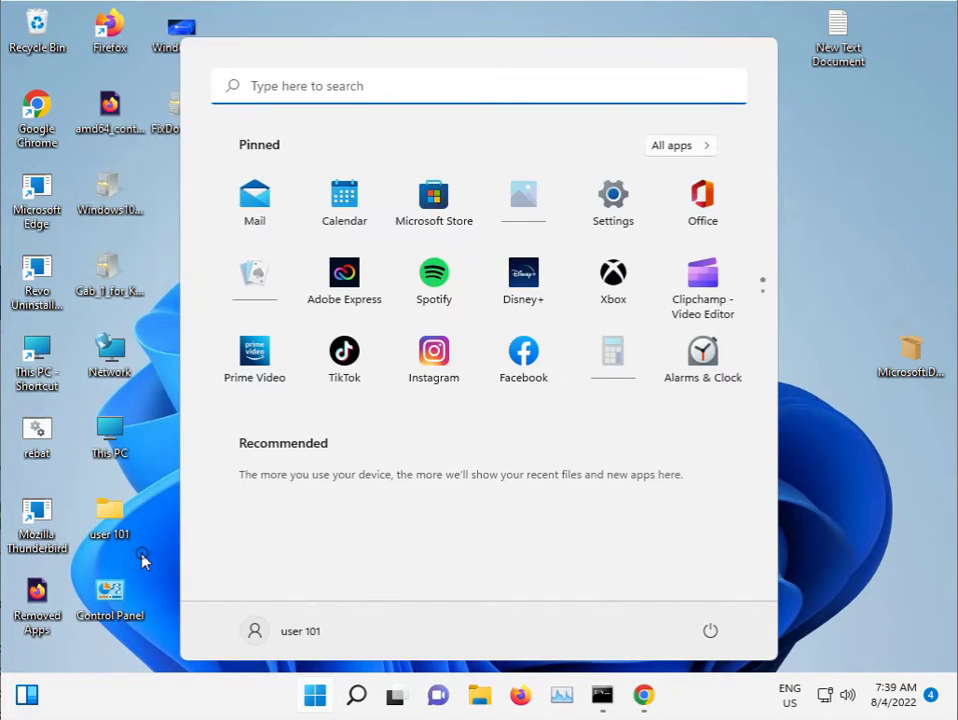
left_click(143, 560)
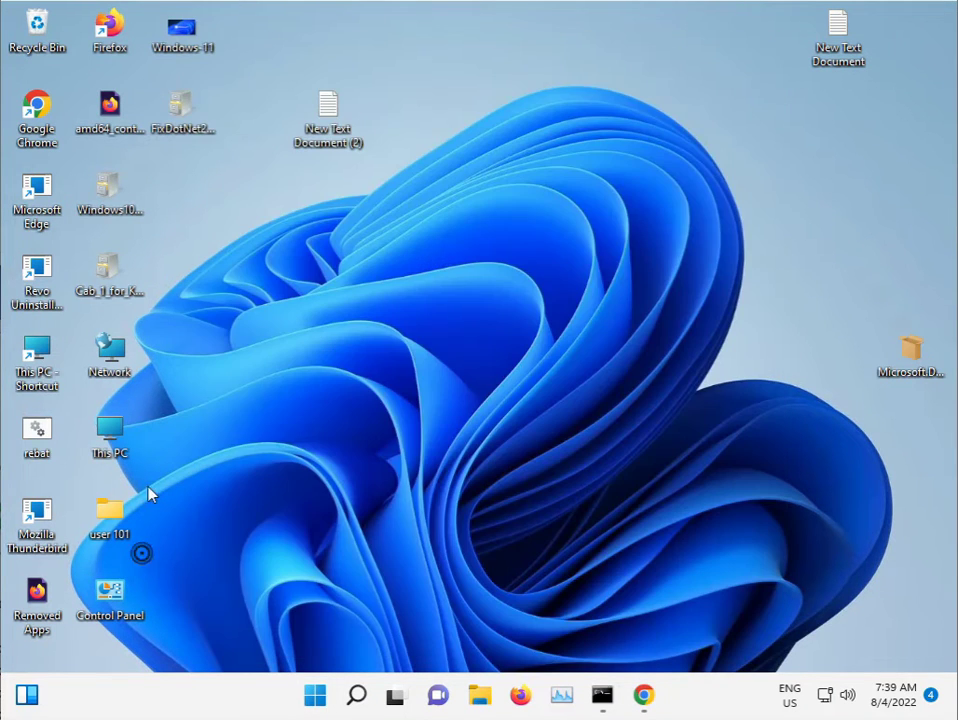
Step: Browse This PC > Local Disk (C:) > Windows and open System32
double_click(46, 350)
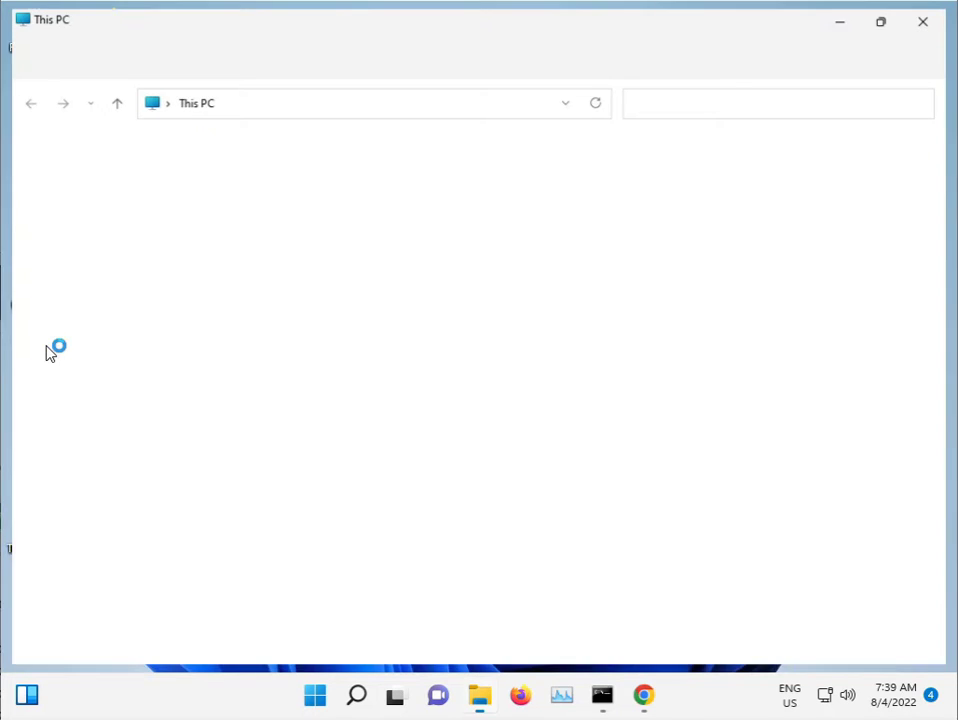
double_click(299, 317)
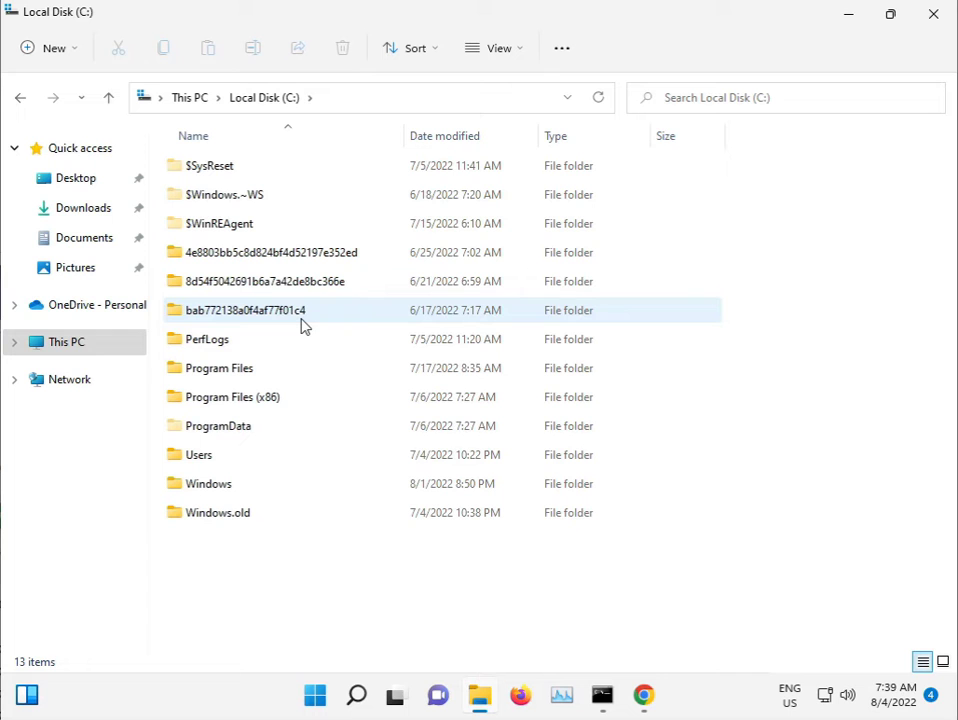
double_click(233, 485)
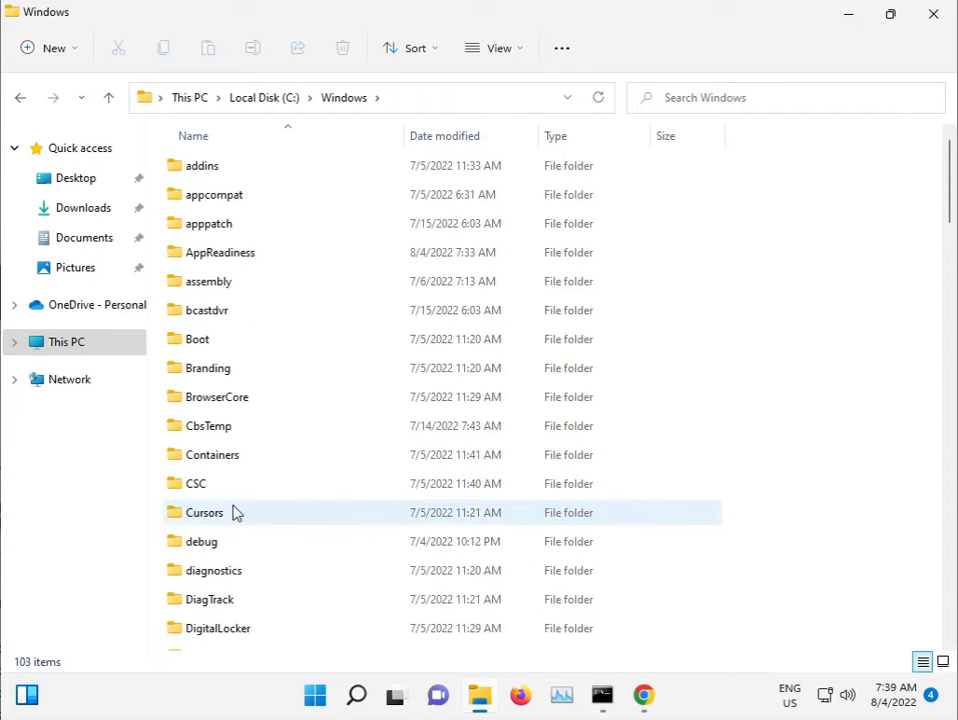
scroll(274, 507, "down", 6)
scroll(279, 510, "down", 5)
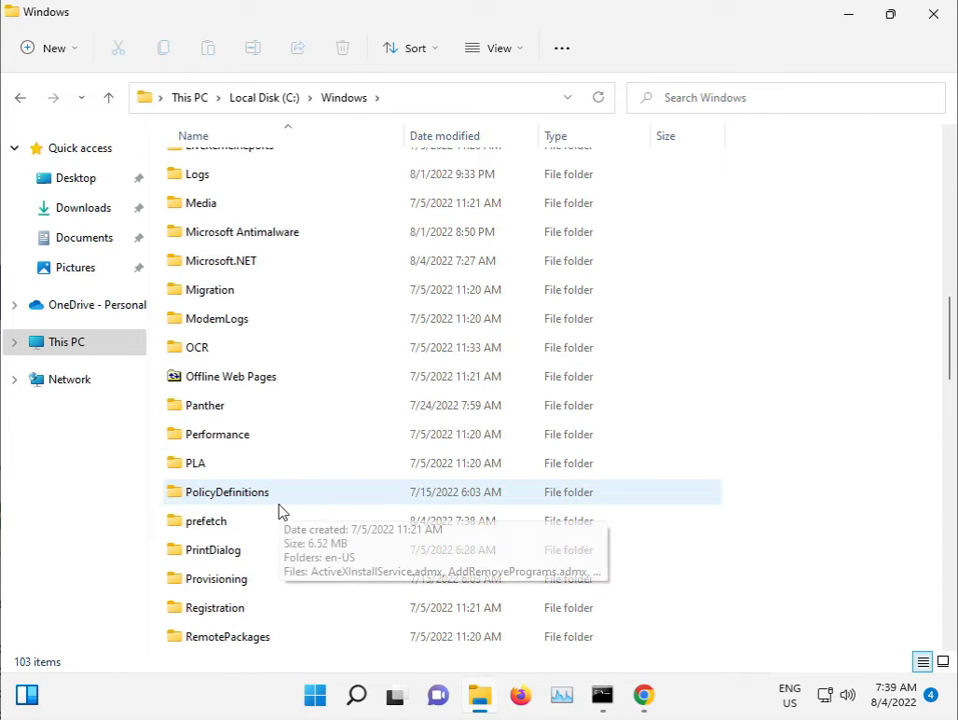
scroll(279, 510, "down", 5)
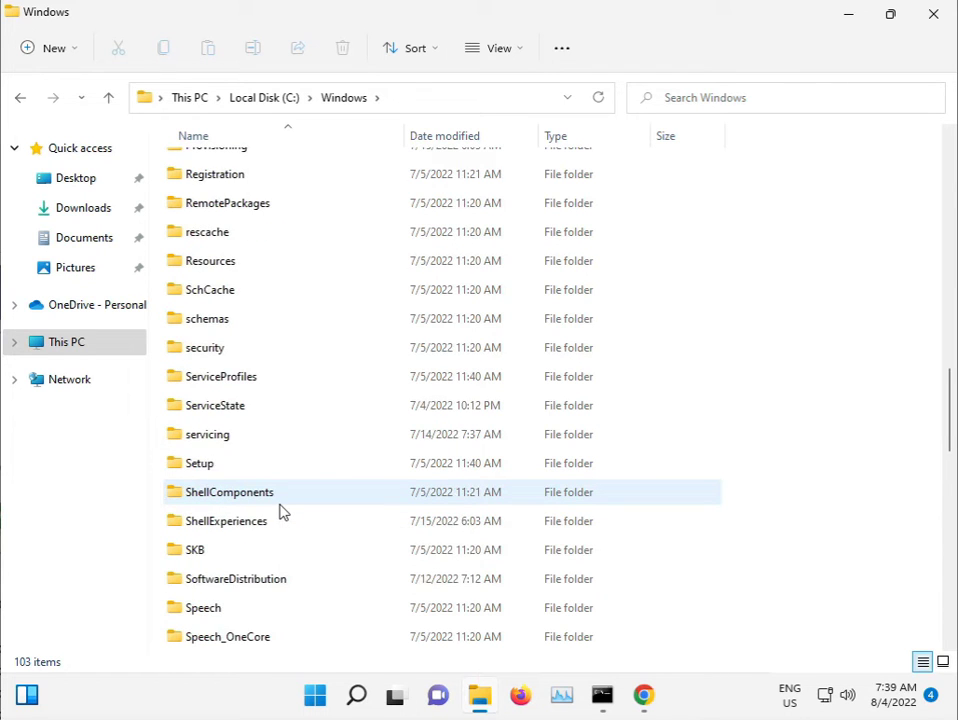
scroll(279, 510, "down", 4)
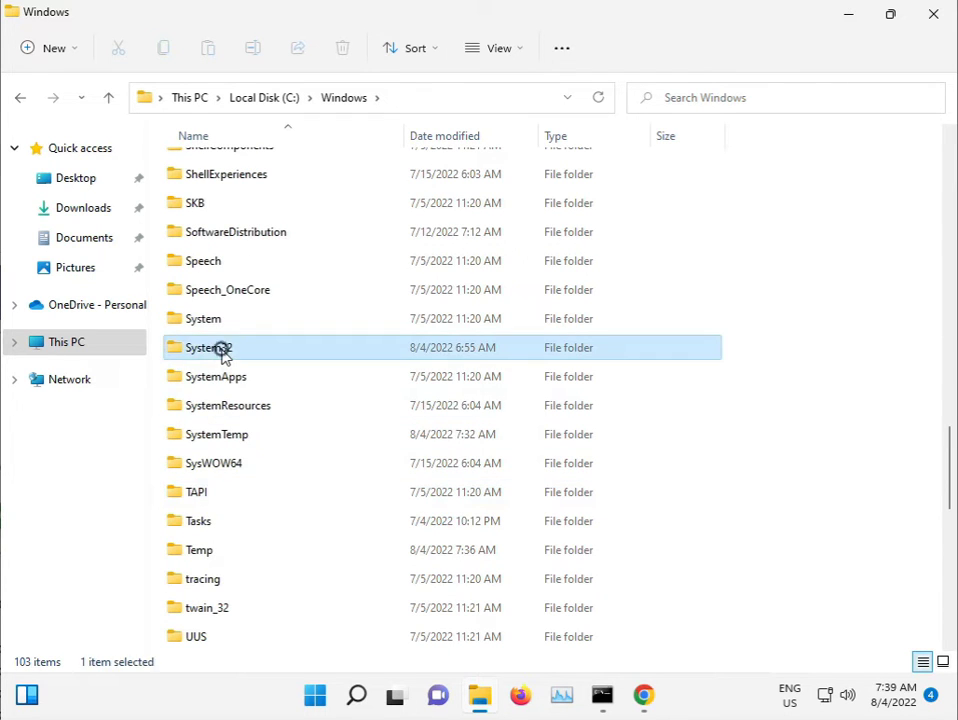
double_click(222, 352)
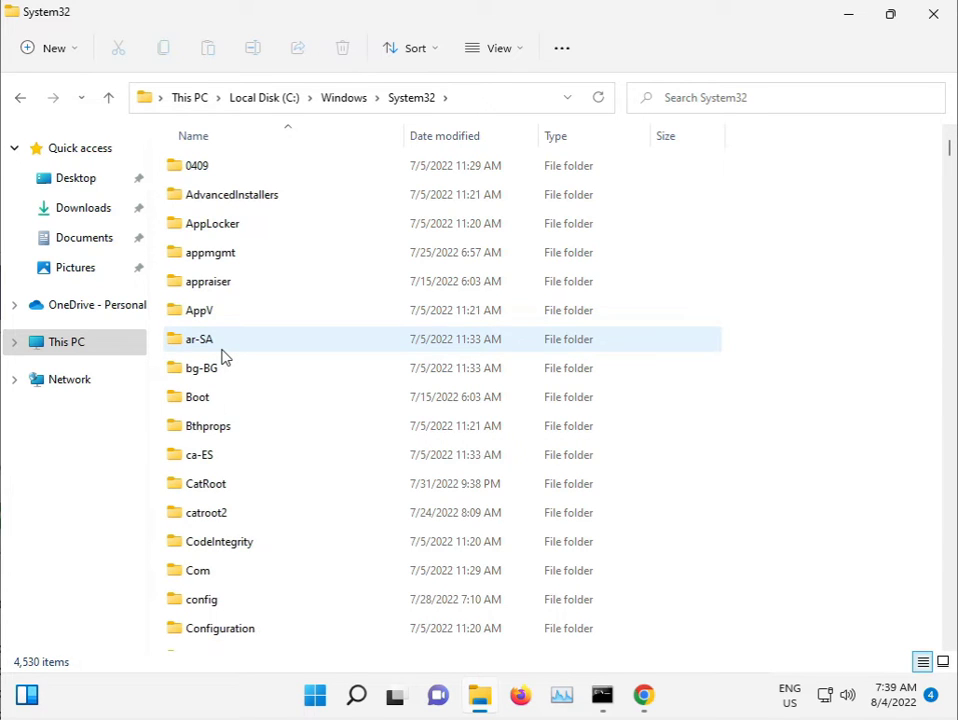
Step: Open catroot2, select its three items, and permanently delete them with Shift+Delete
double_click(240, 508)
left_click_drag(248, 441, 257, 170)
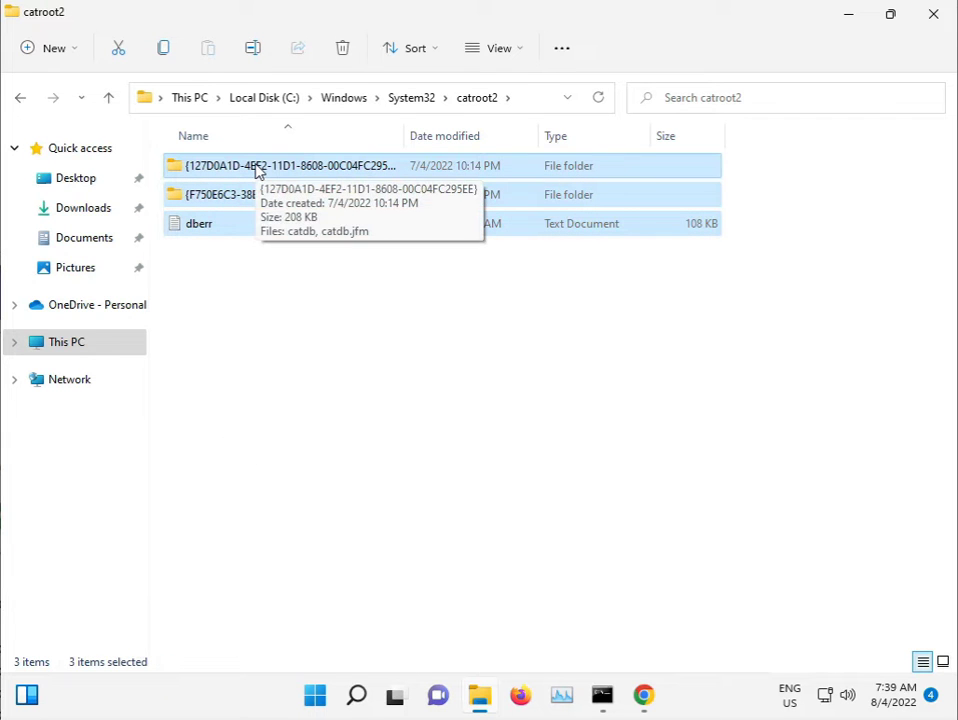
key("shift+Delete")
key("Return")
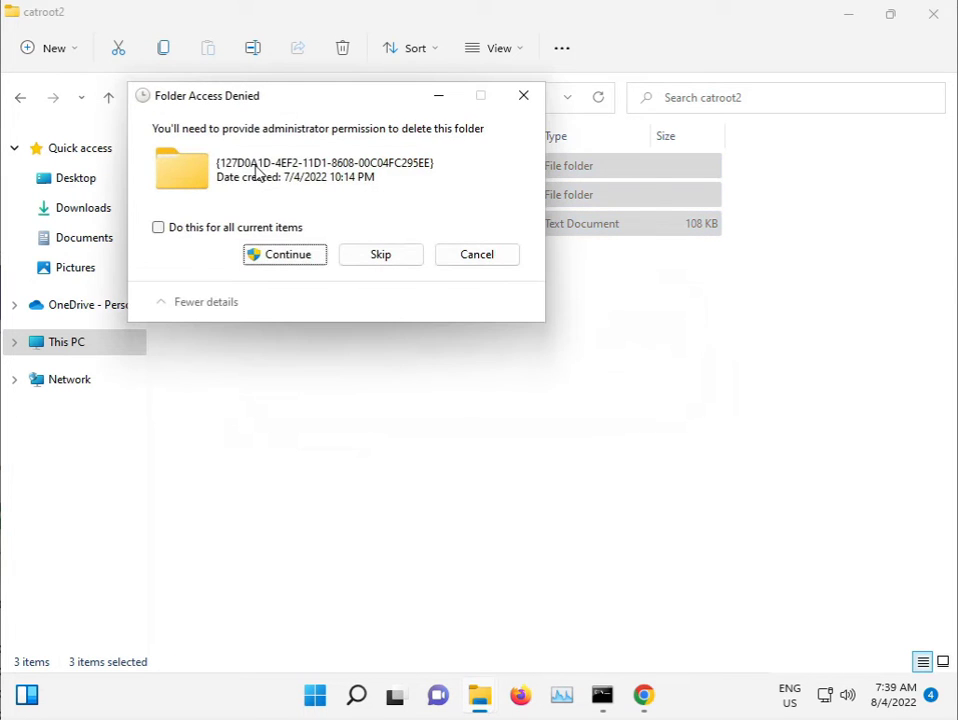
Step: Grant administrator permission for all items and skip every in-use file to finish deleting
left_click(275, 228)
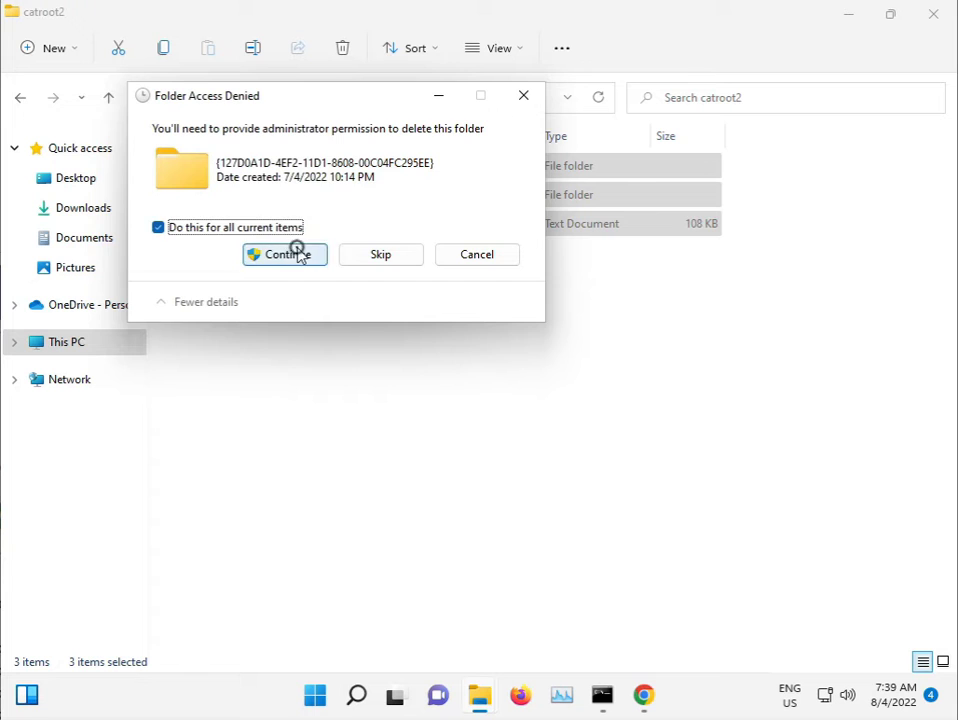
left_click(295, 252)
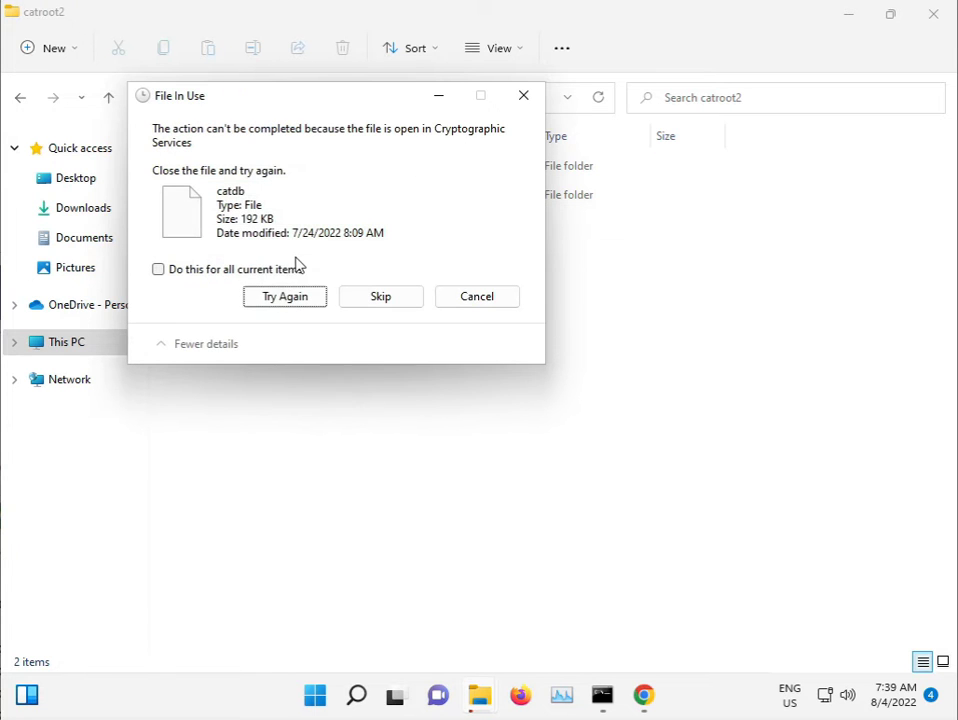
left_click(364, 300)
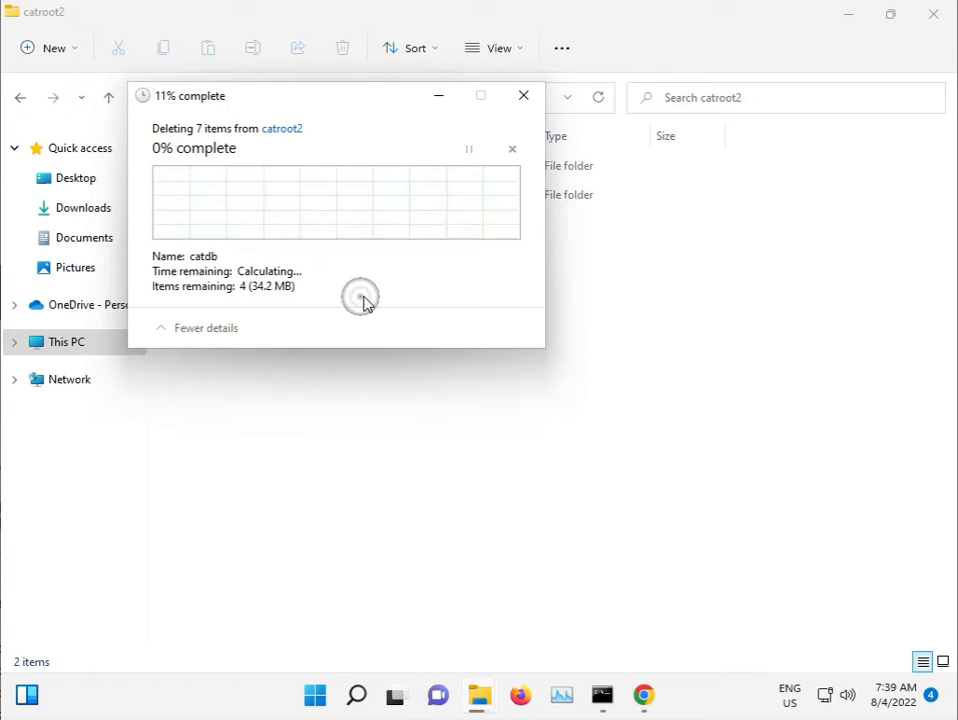
left_click(261, 269)
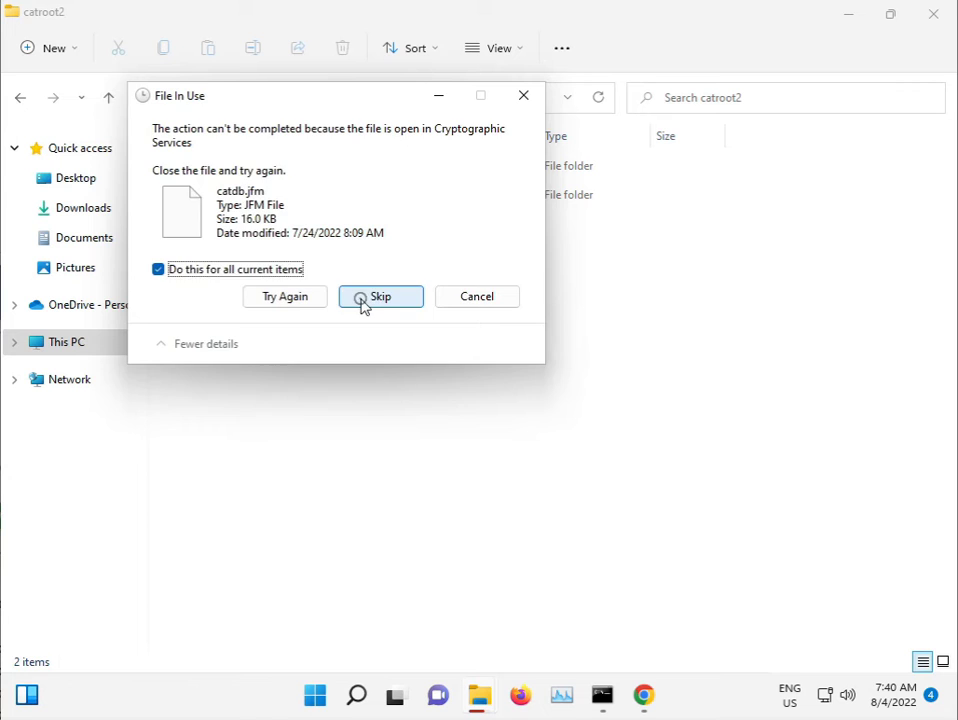
left_click(363, 304)
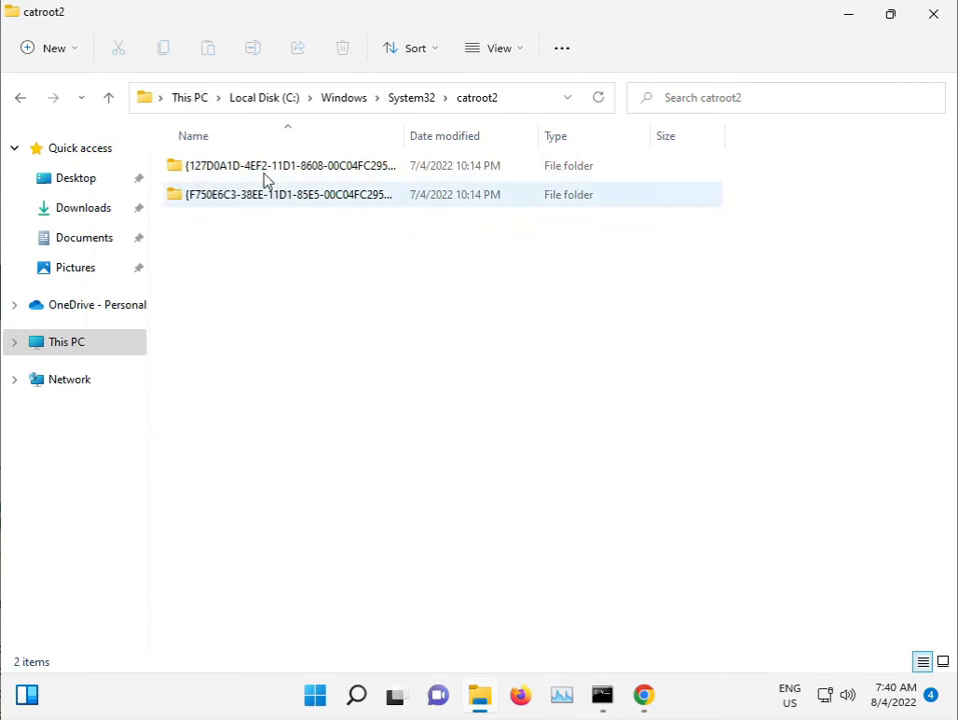
Step: Go up from catroot2 to the System32 folder and scroll through its contents
left_click(411, 99)
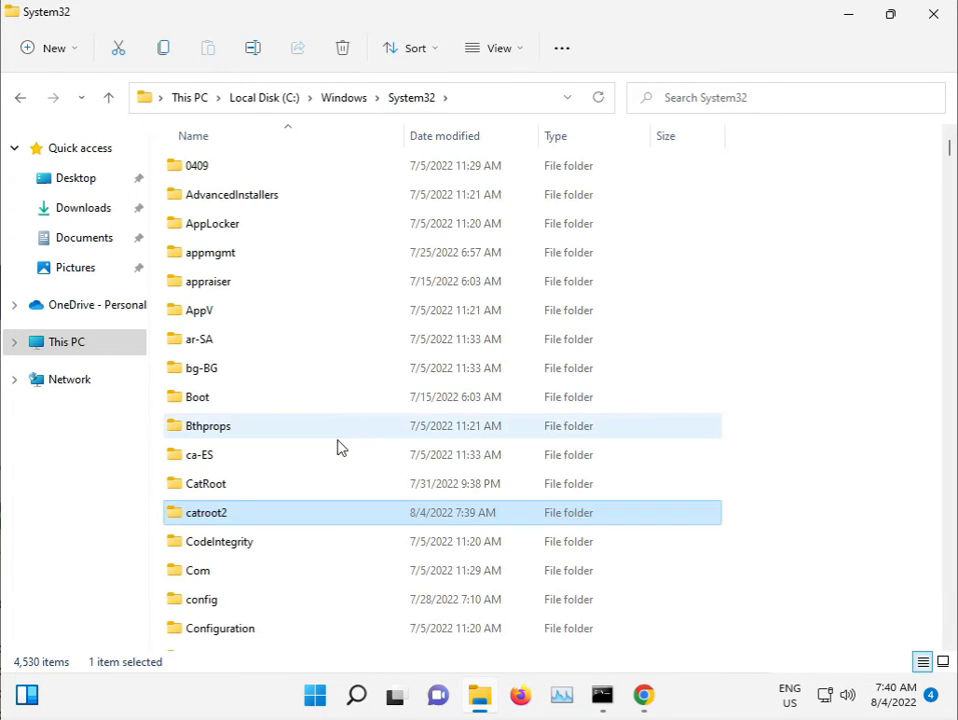
scroll(338, 450, "down", 1)
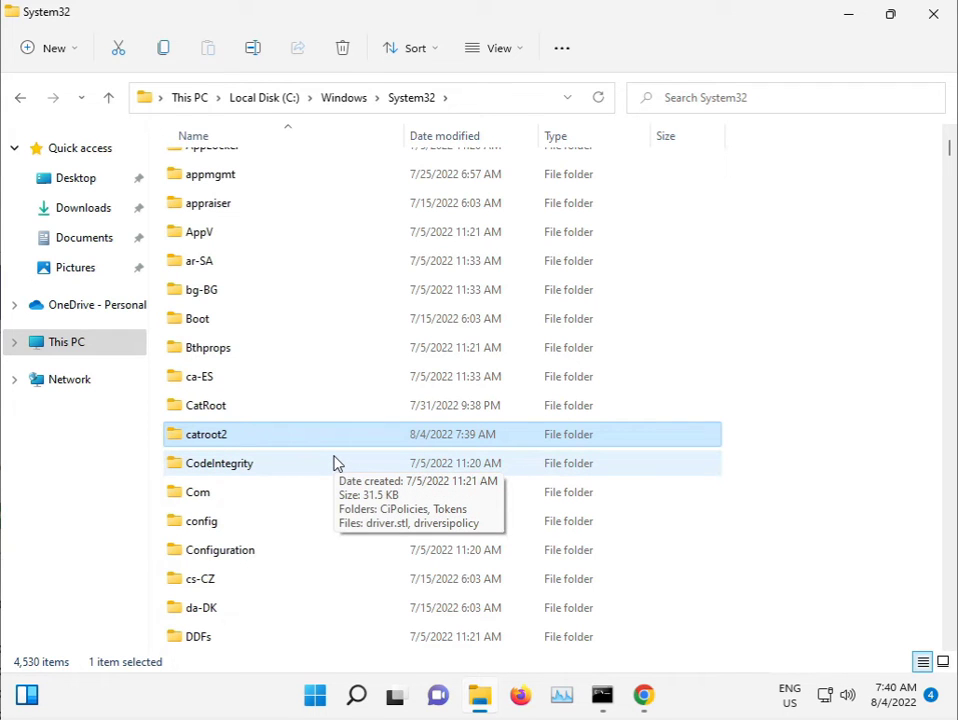
scroll(337, 463, "down", 1)
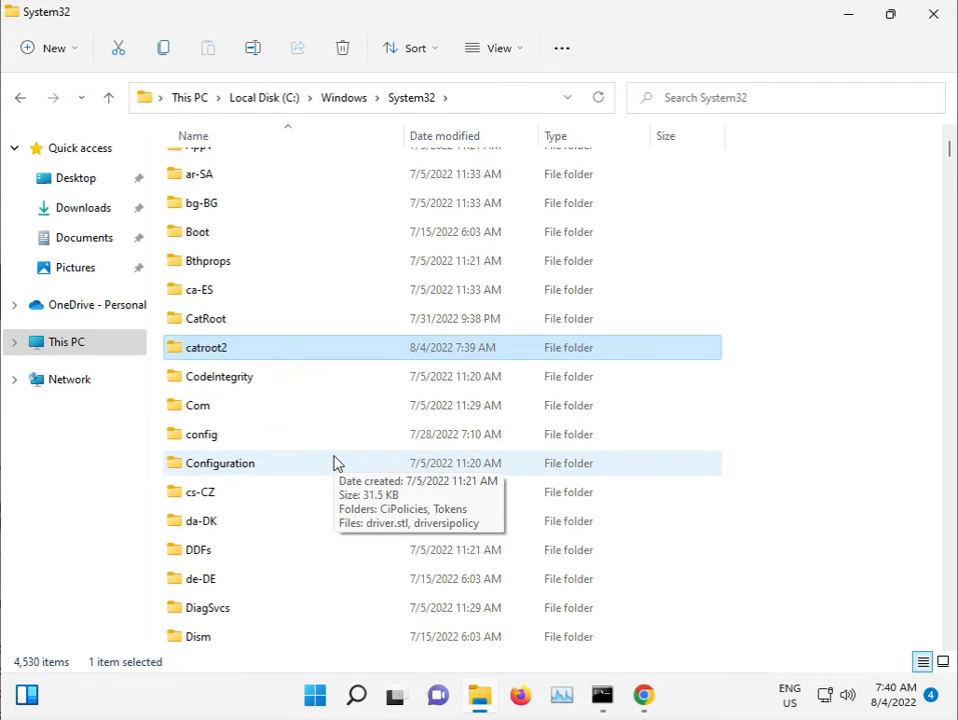
scroll(337, 463, "down", 11)
scroll(337, 463, "down", 20)
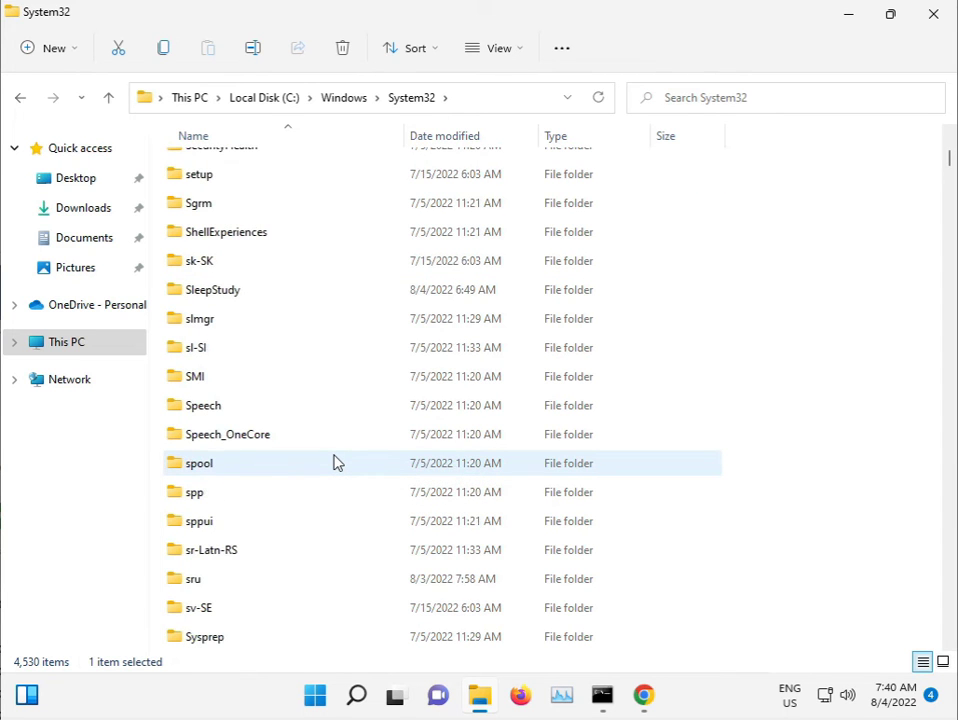
scroll(337, 463, "down", 2)
scroll(337, 463, "up", 4)
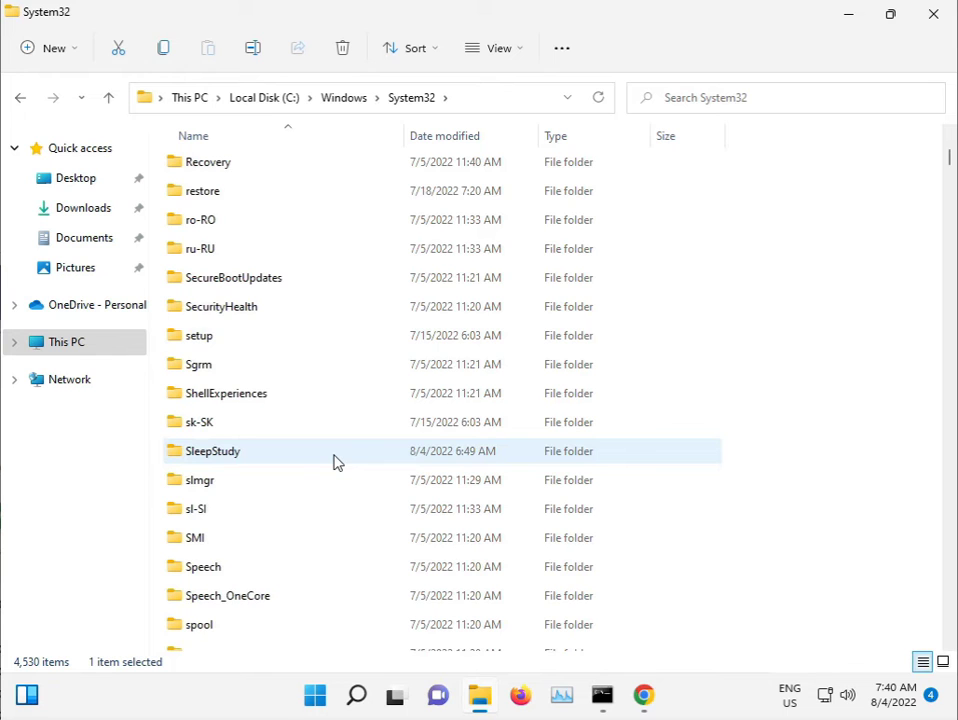
scroll(337, 463, "down", 1)
Step: Select an item in System32 and step through the files starting with s
left_click(332, 460)
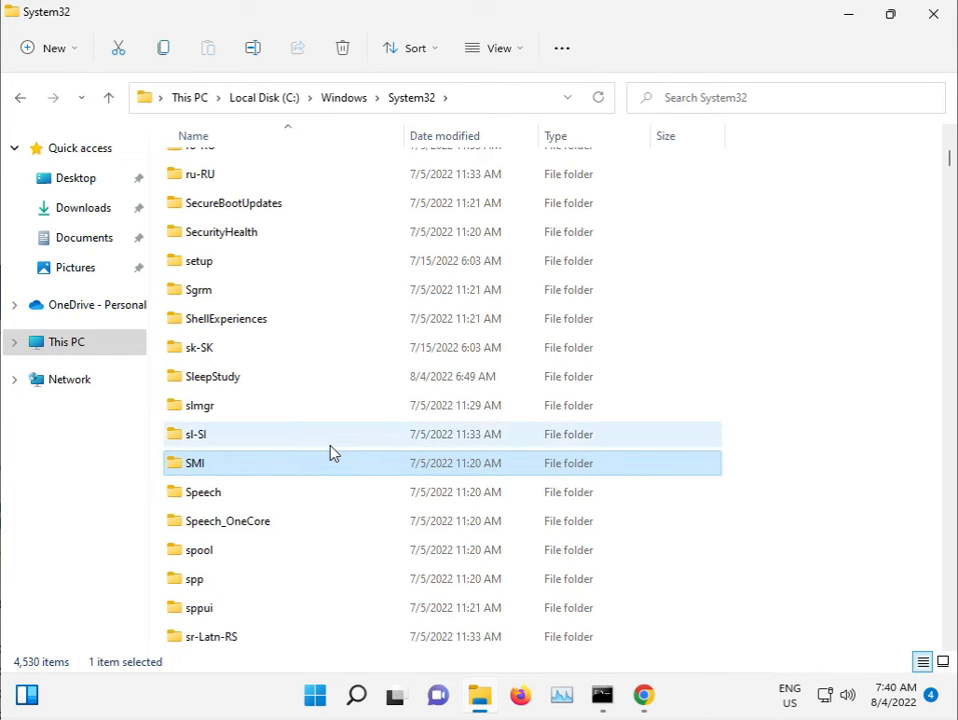
type("d3")
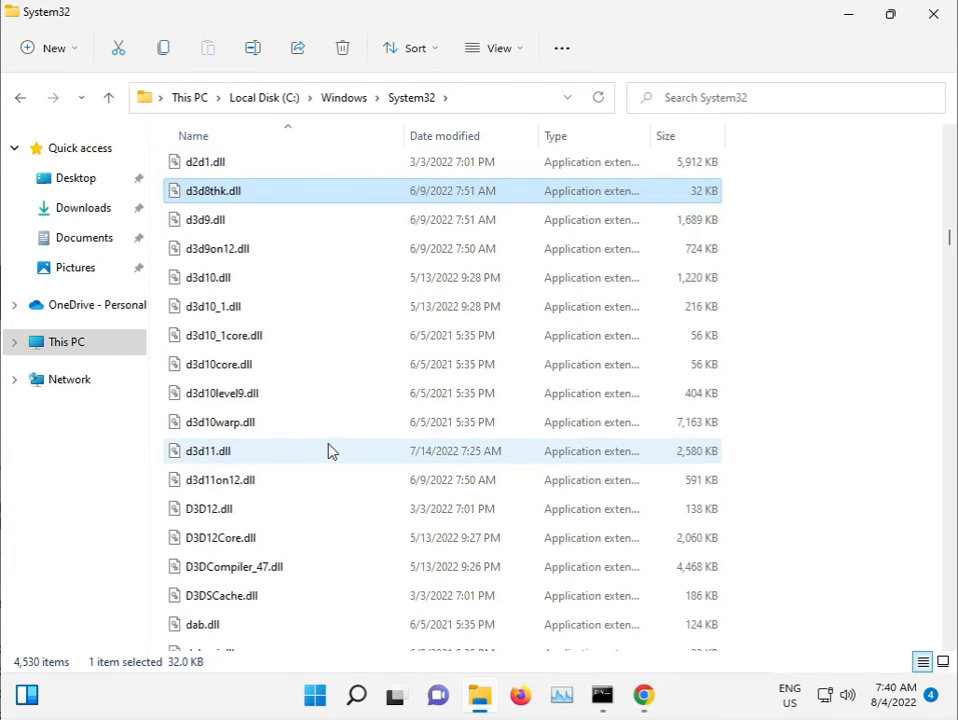
key("s")
key("s")
key("s")
key("s")
key("s")
key("s")
key("s")
key("s")
key("s")
key("s")
key("s")
key("s")
key("s")
key("s")
key("s")
key("s")
key("s")
key("s")
key("s")
key("s")
key("s")
key("s")
key("s")
key("s")
key("s")
key("s")
key("s")
key("s")
key("s")
key("s")
key("s")
key("s")
key("s")
key("s")
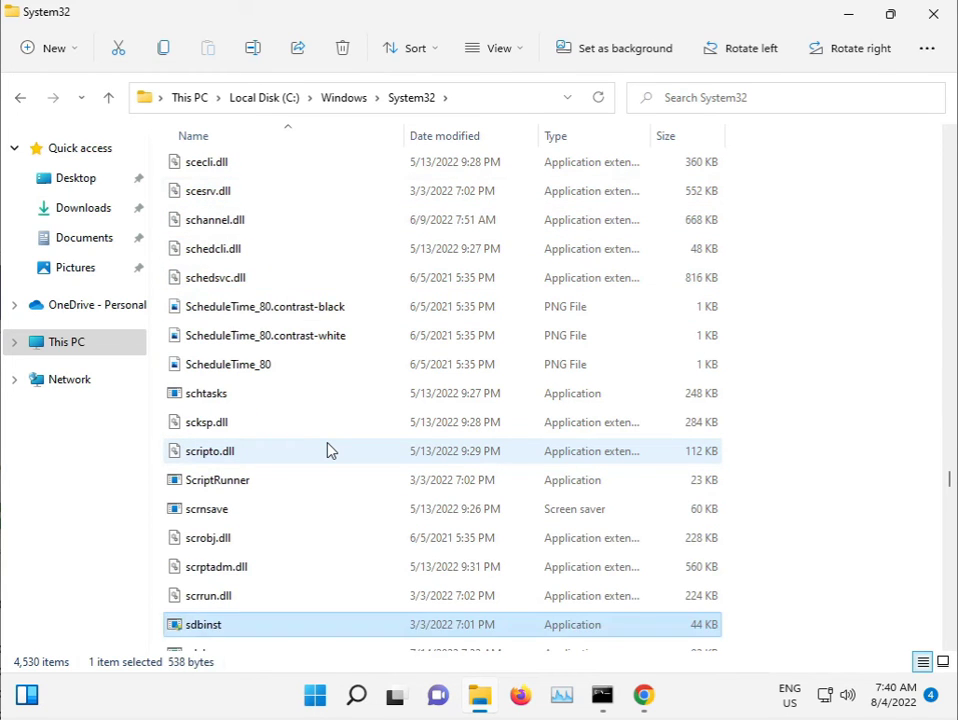
key("s")
key("s")
key("s")
key("s")
key("s")
key("s")
key("s")
key("s")
key("s")
key("s")
key("s")
key("s")
key("s")
key("s")
key("s")
key("s")
key("s")
key("s")
key("s")
key("s")
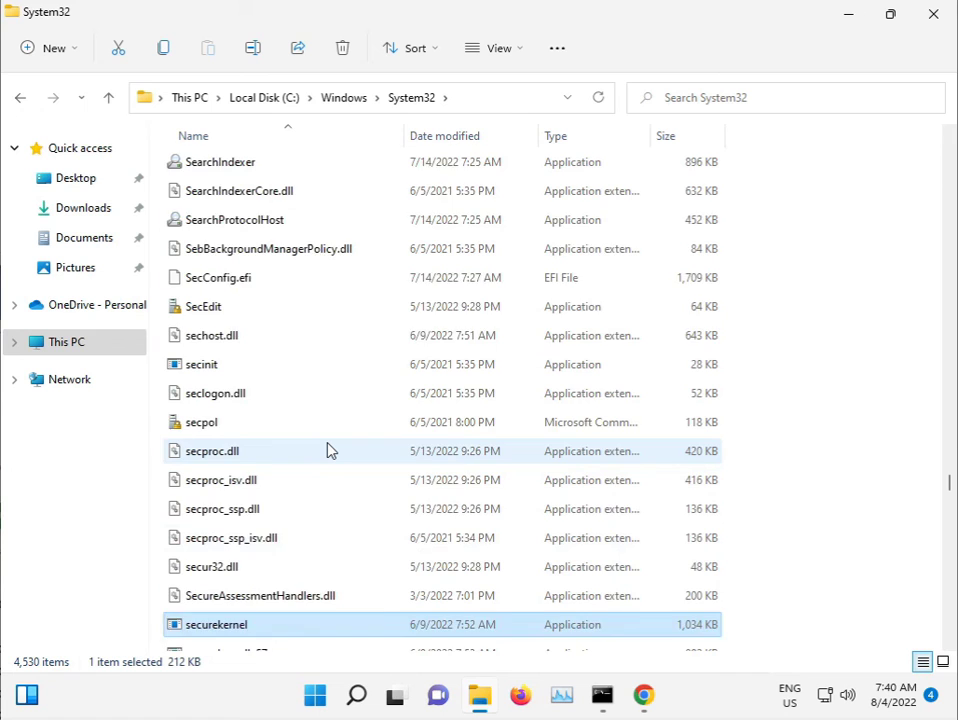
key("s")
key("s")
key("s")
key("s")
key("s")
key("s")
key("s")
key("s")
key("s")
key("s")
key("s")
key("s")
key("s")
key("s")
key("s")
key("s")
key("s")
key("s")
key("s")
key("s")
key("s")
key("s")
key("s")
key("s")
key("s")
key("s")
key("s")
key("s")
key("s")
key("s")
key("s")
key("s")
key("s")
key("s")
key("s")
key("s")
key("s")
key("s")
key("s")
key("s")
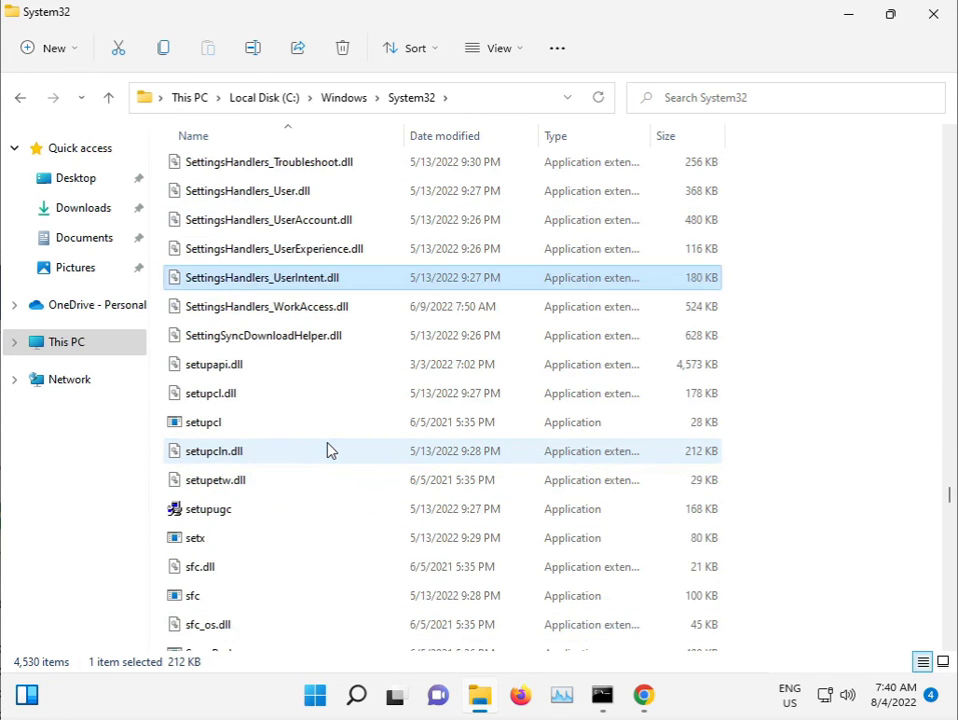
key("s")
key("s")
key("s")
key("s")
key("s")
key("s")
key("s")
key("s")
key("s")
key("s")
key("s")
key("s")
key("s")
key("s")
key("s")
key("s")
key("s")
key("s")
key("s")
key("s")
Step: Go up to C:\Windows and locate the 60.6 MB SoftwareDistribution folder
left_click(355, 100)
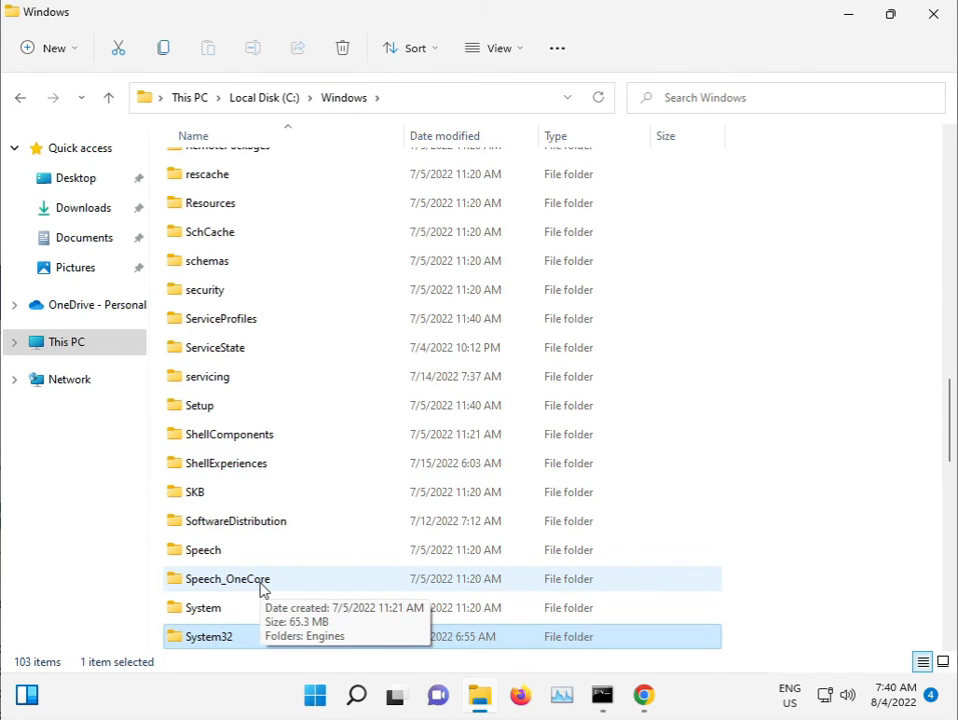
key("s")
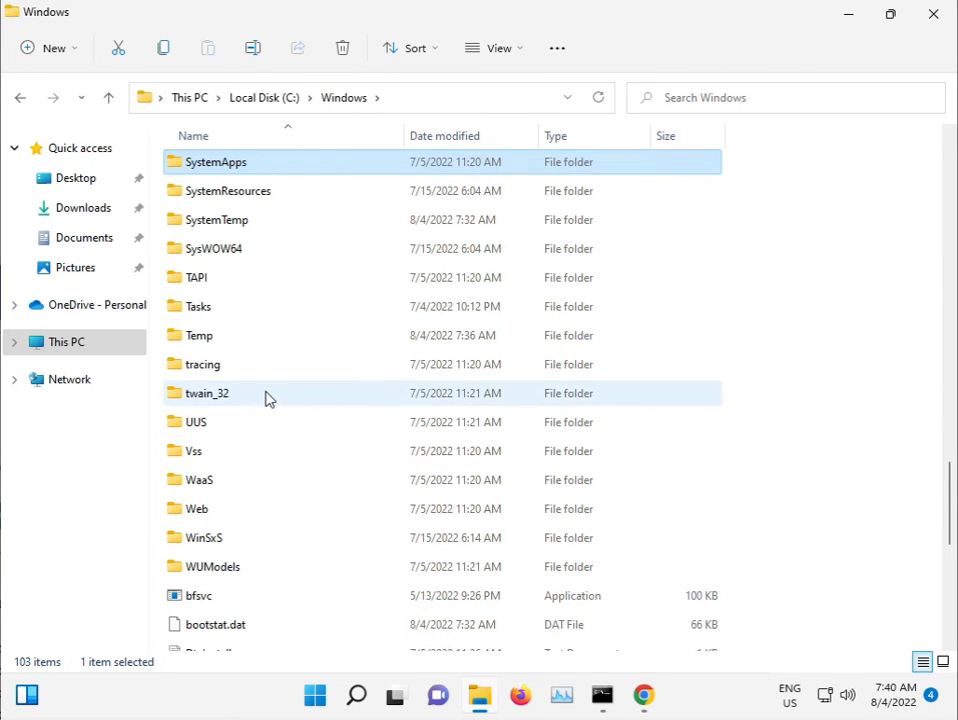
key("s")
key("s")
key("s")
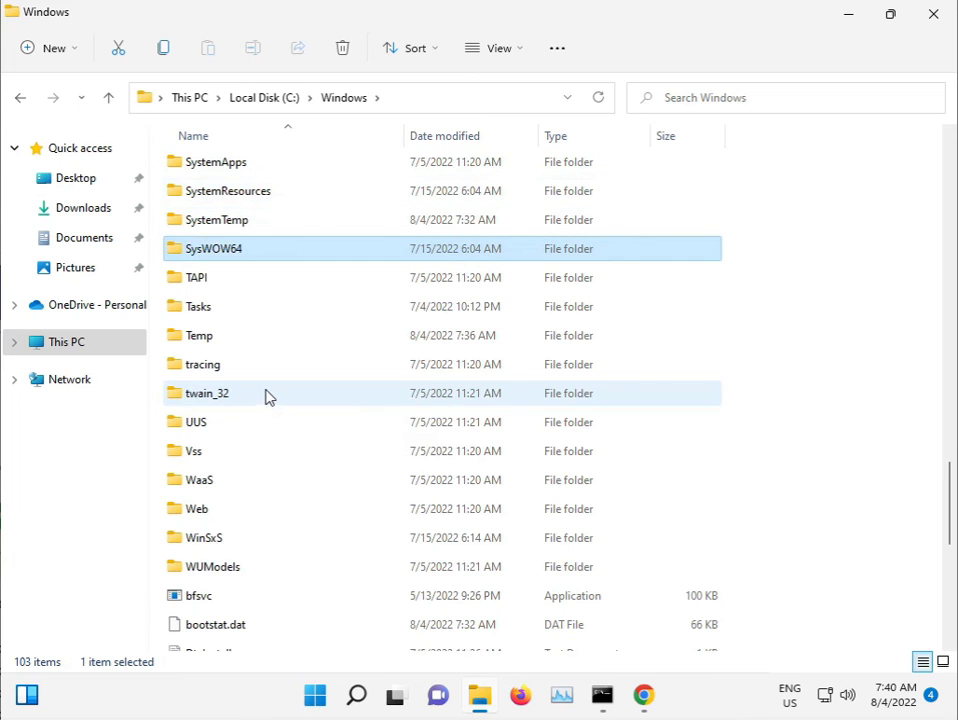
scroll(272, 375, "up", 1)
scroll(272, 367, "up", 3)
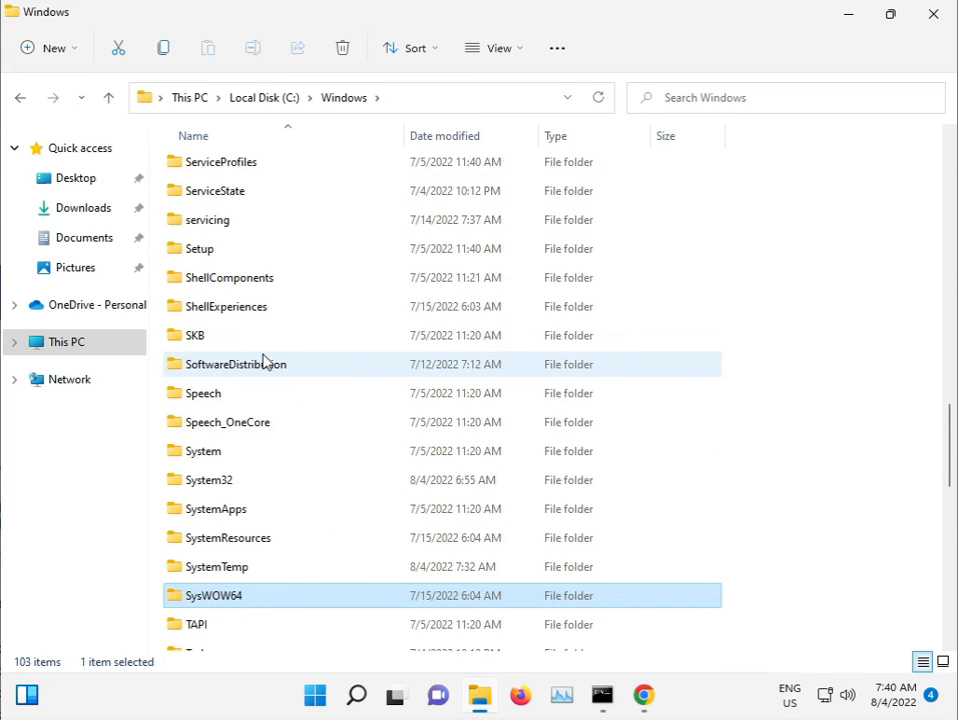
mouse_move(265, 363)
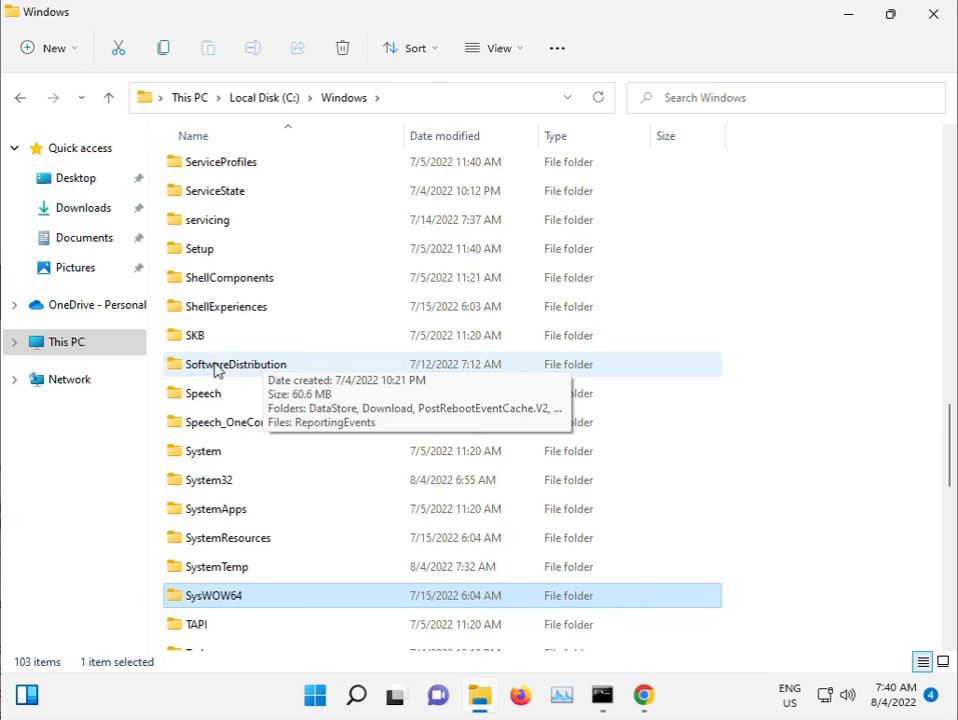
Step: Permanently delete all six SoftwareDistribution items, skipping in-use DataStore and ReportingEvents, then return to the sfc scan
double_click(246, 368)
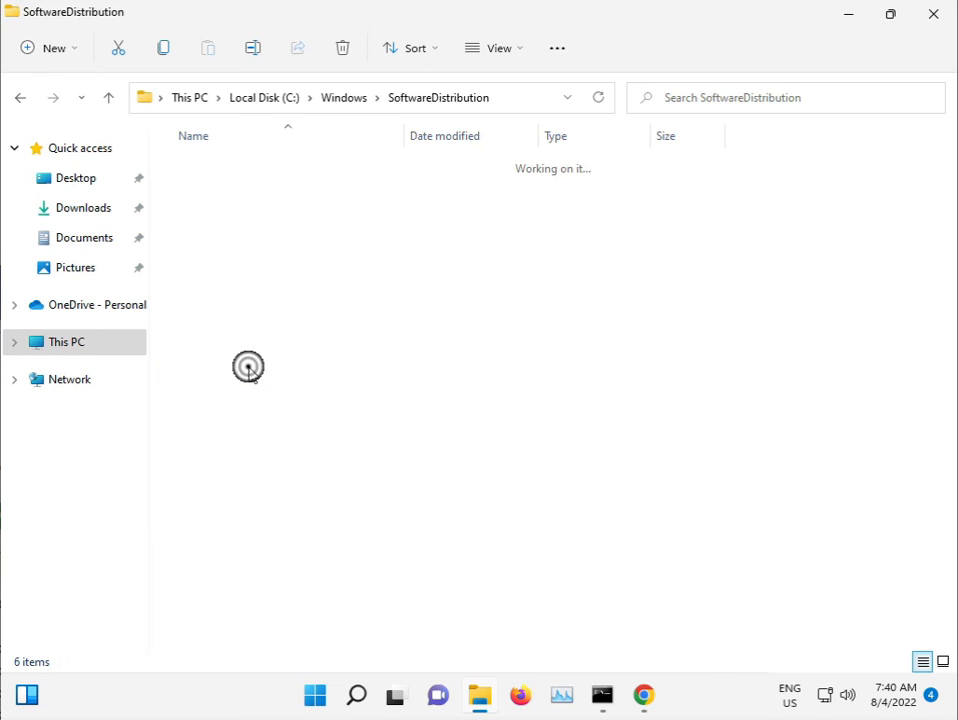
left_click_drag(260, 390, 245, 165)
key("shift+Delete")
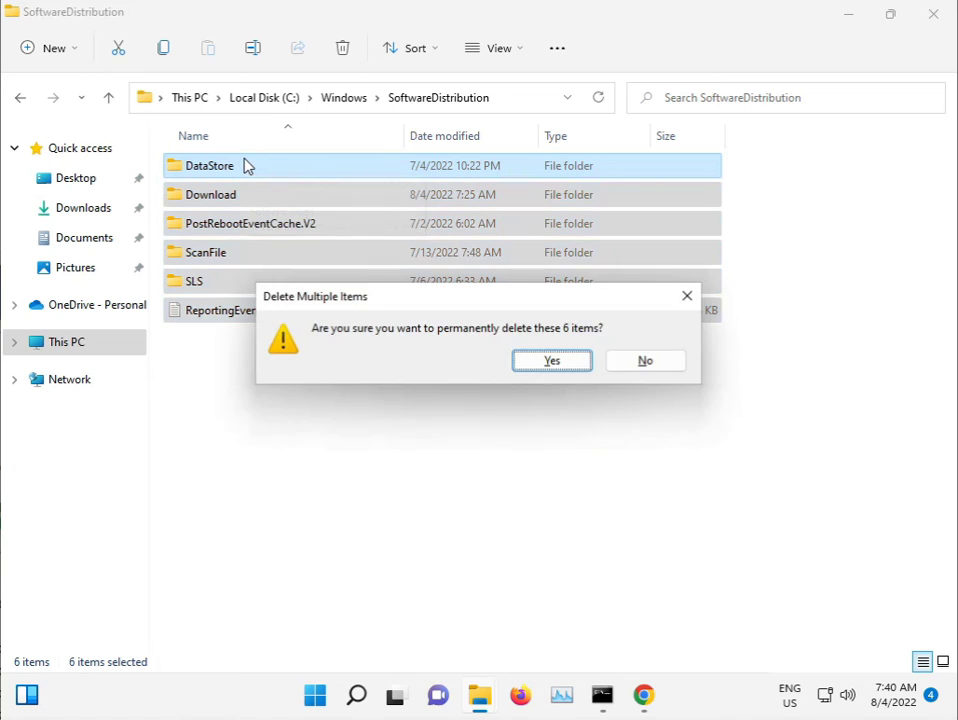
left_click(545, 362)
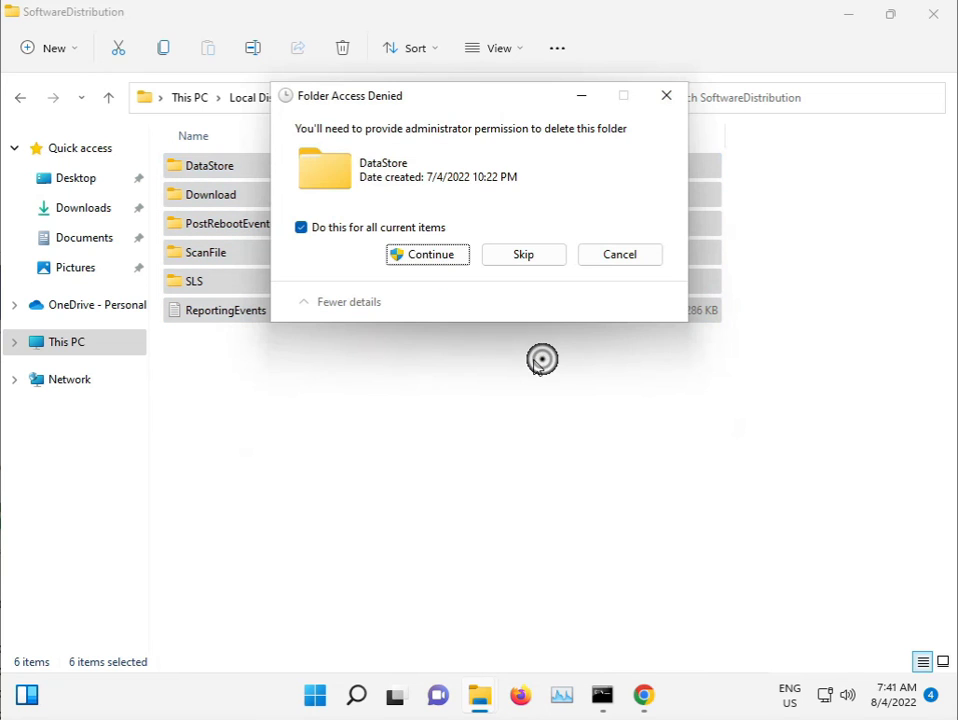
left_click(424, 256)
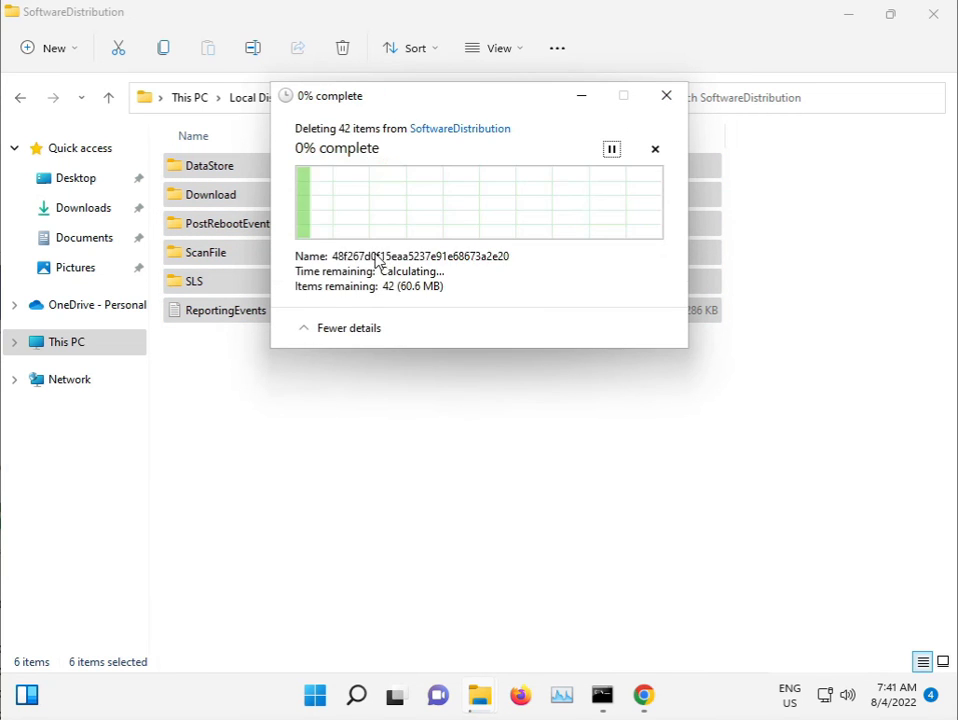
left_click(321, 257)
left_click(526, 284)
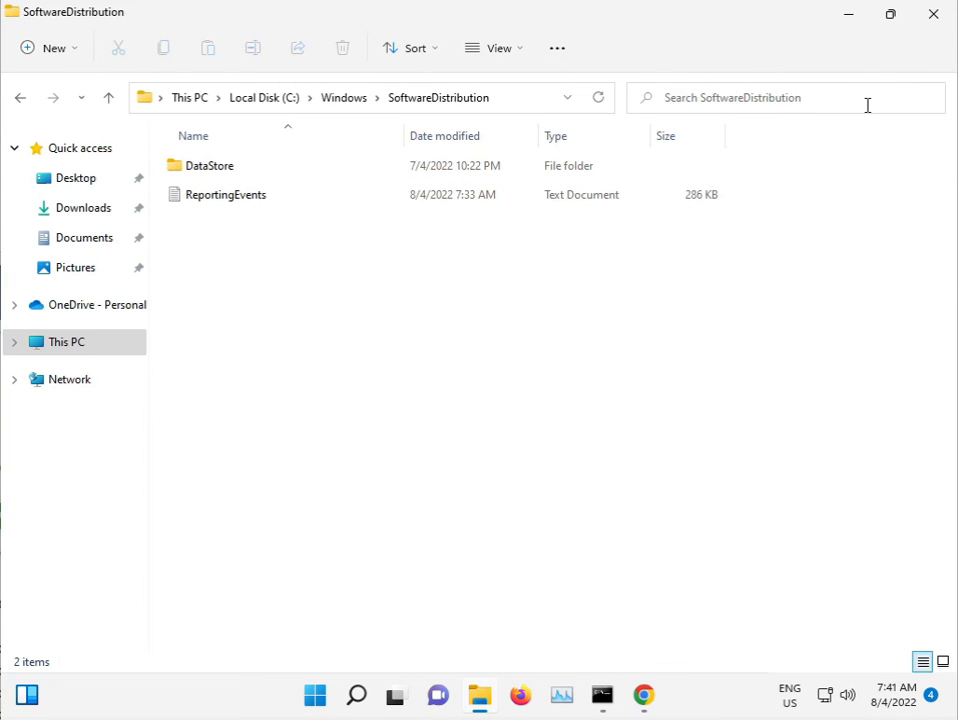
left_click(924, 27)
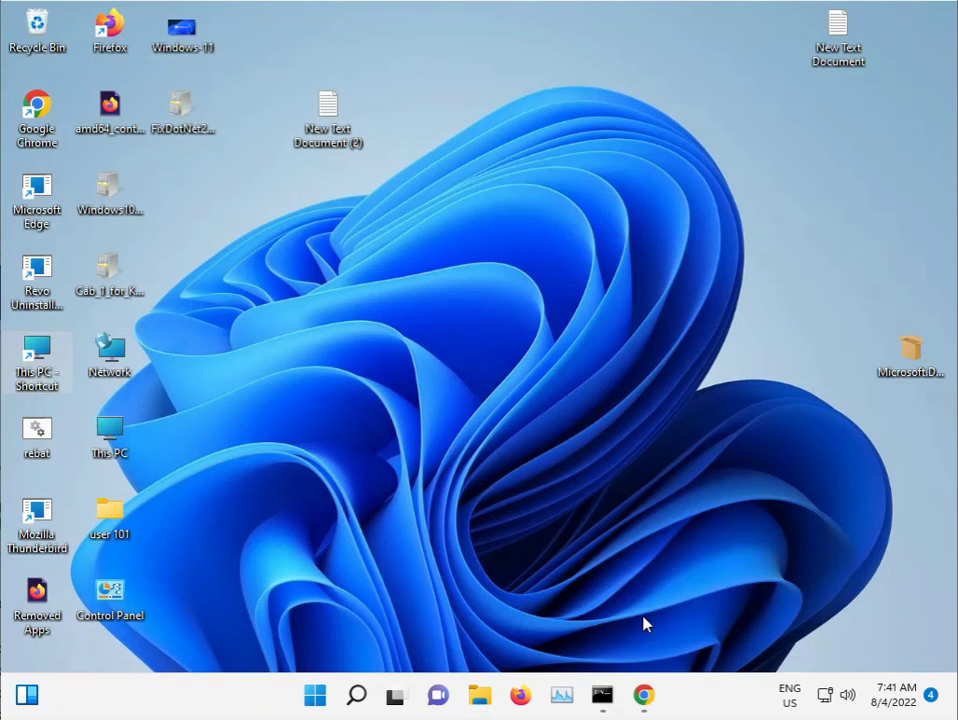
left_click(603, 703)
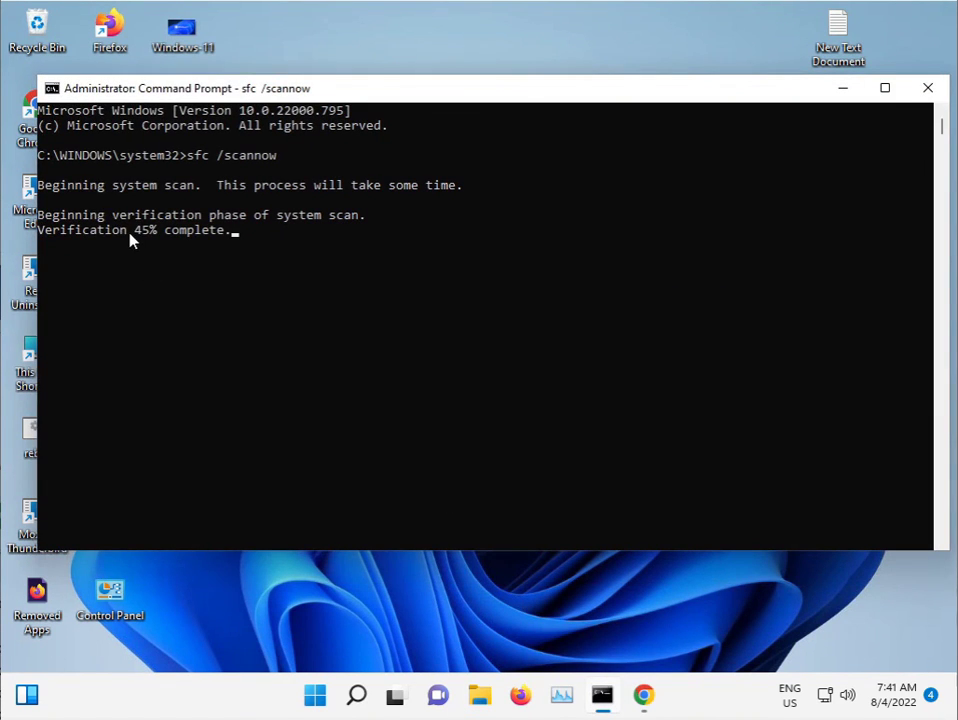